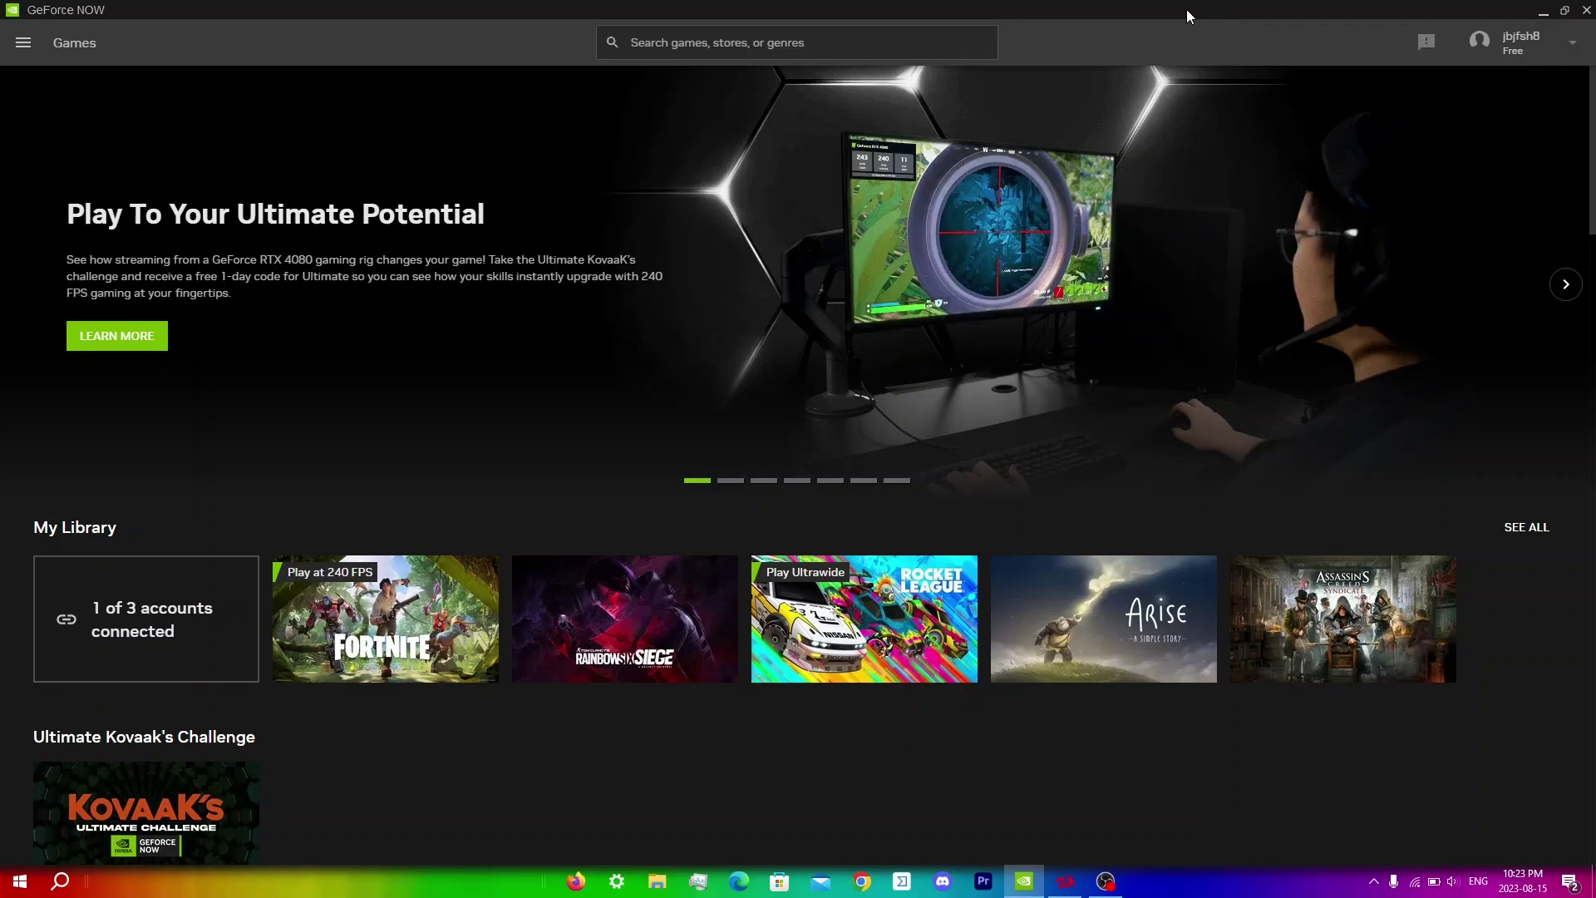
# Find 'geforce' in Start and follow the shortcut's file location to GeForce NOW's CEF program folder.
pyautogui.click(58, 883)
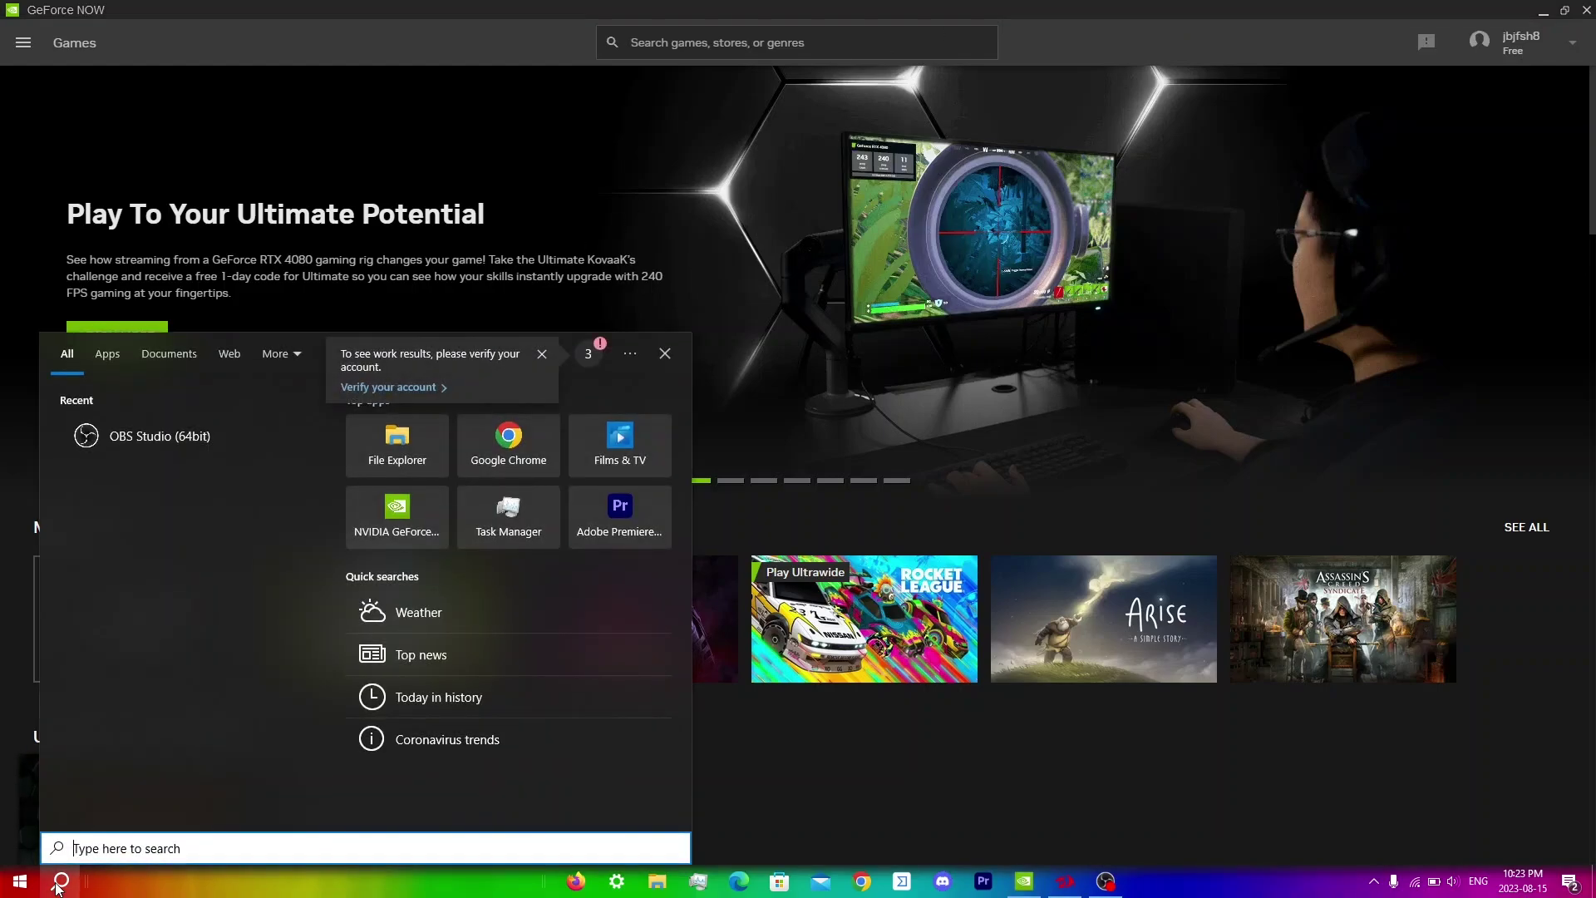
pyautogui.write('geforce')
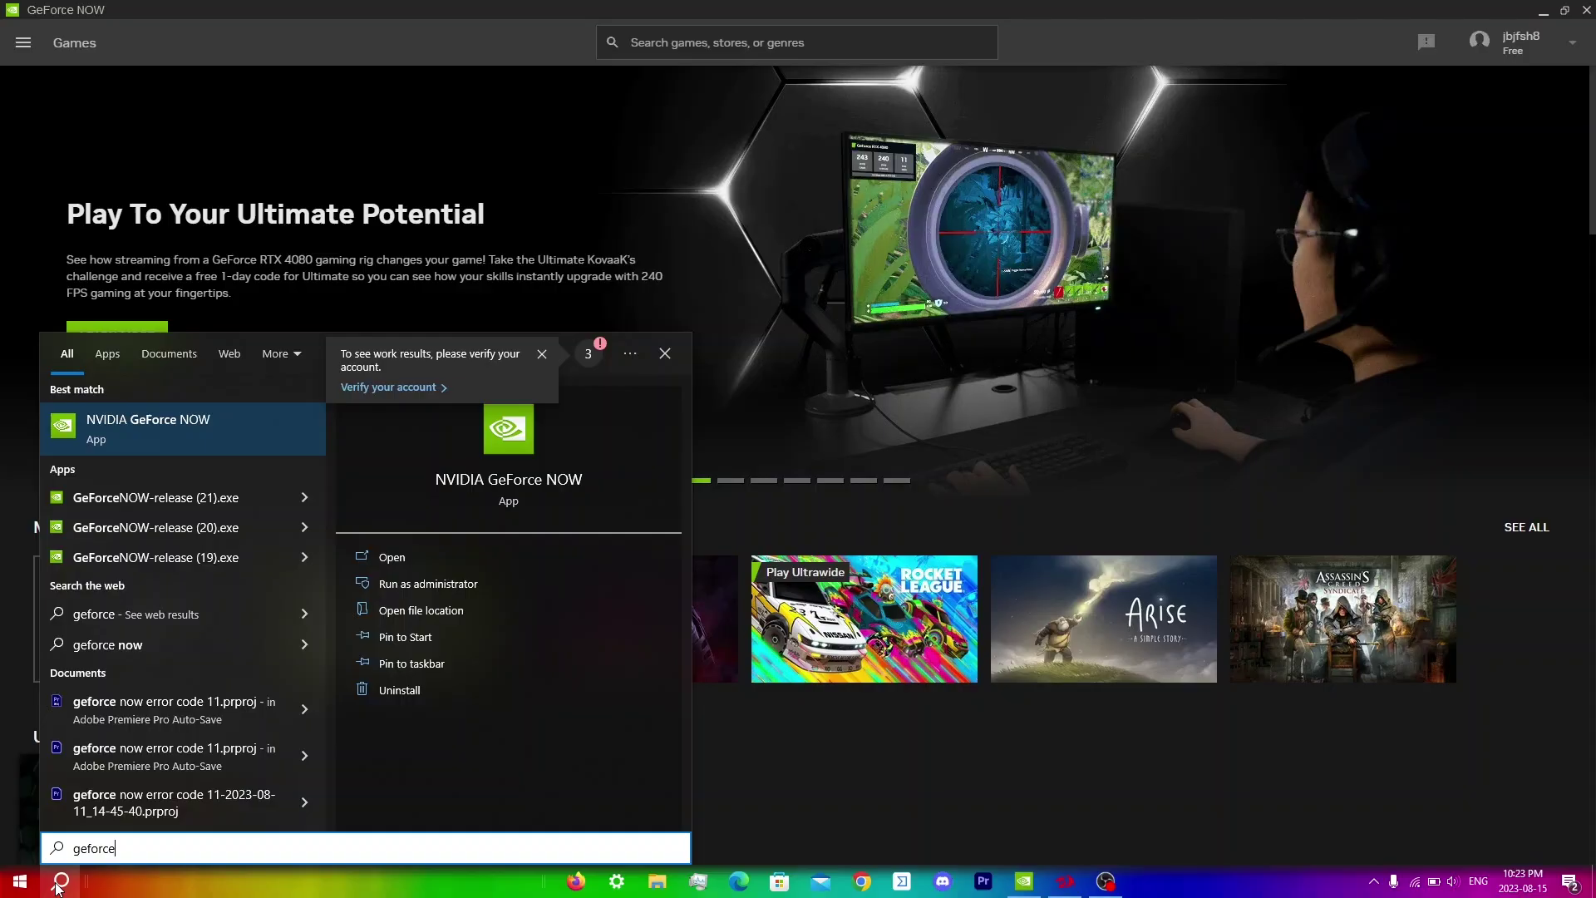
pyautogui.click(394, 612)
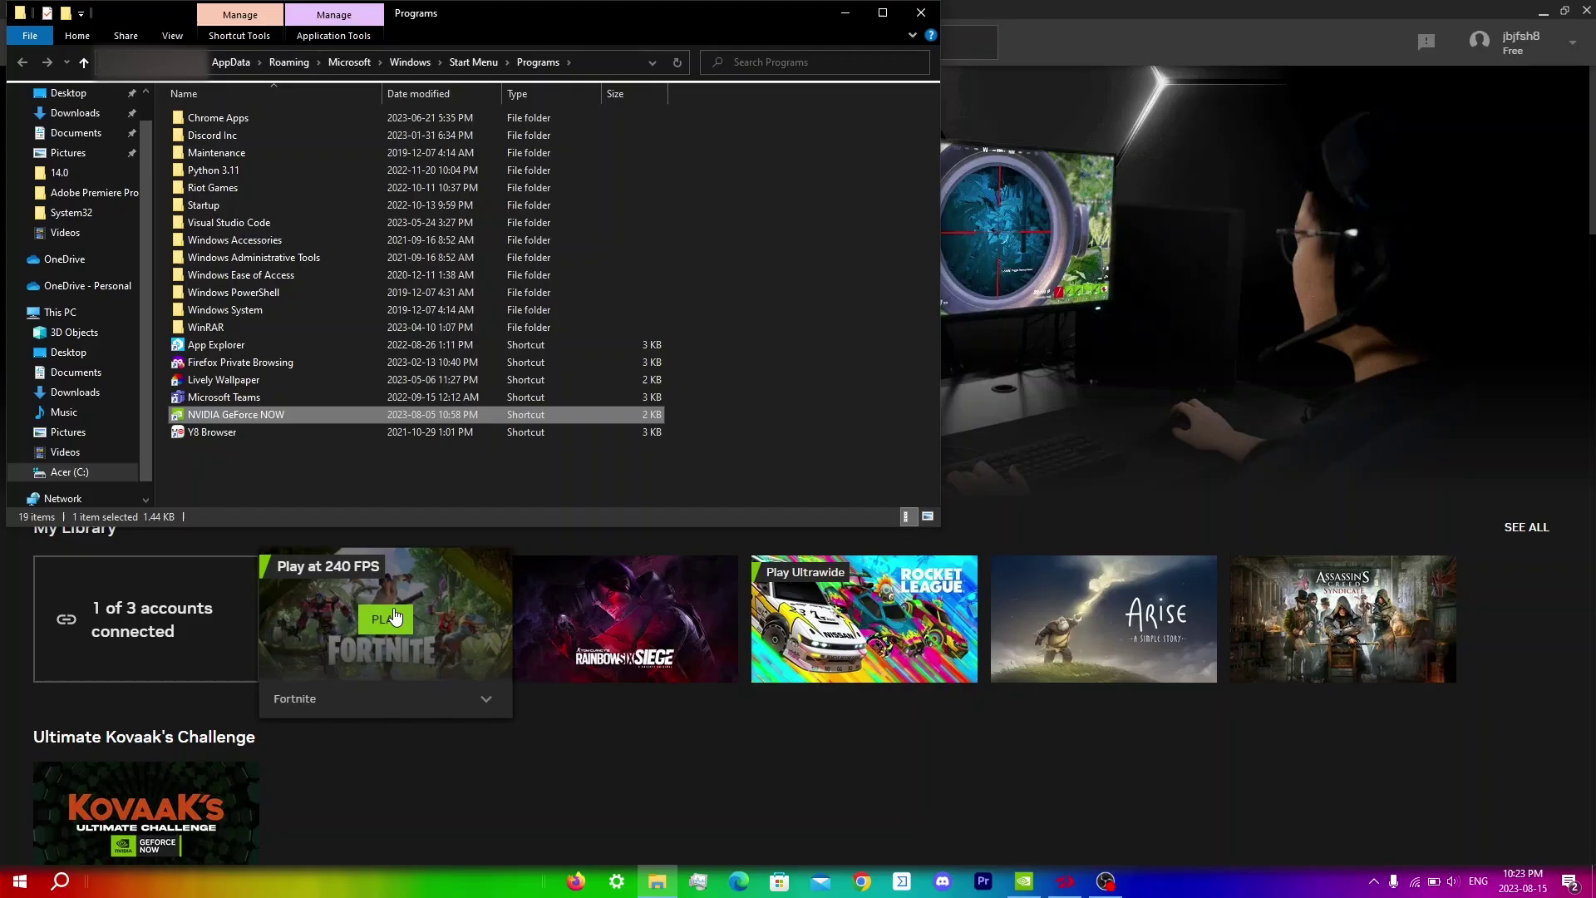
pyautogui.rightClick(253, 416)
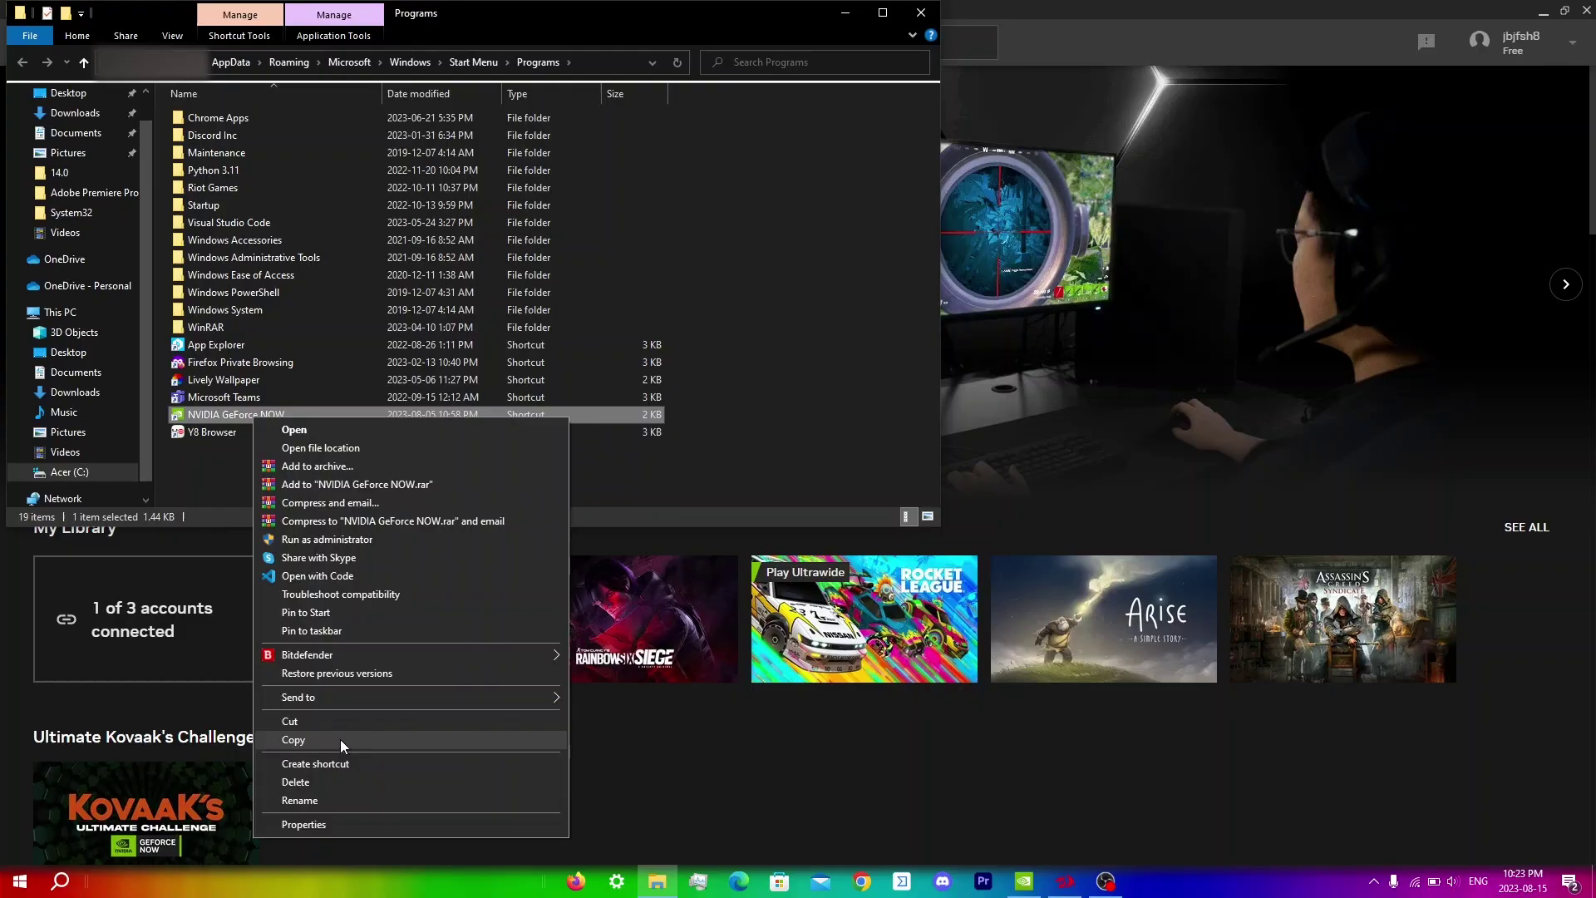
pyautogui.click(354, 447)
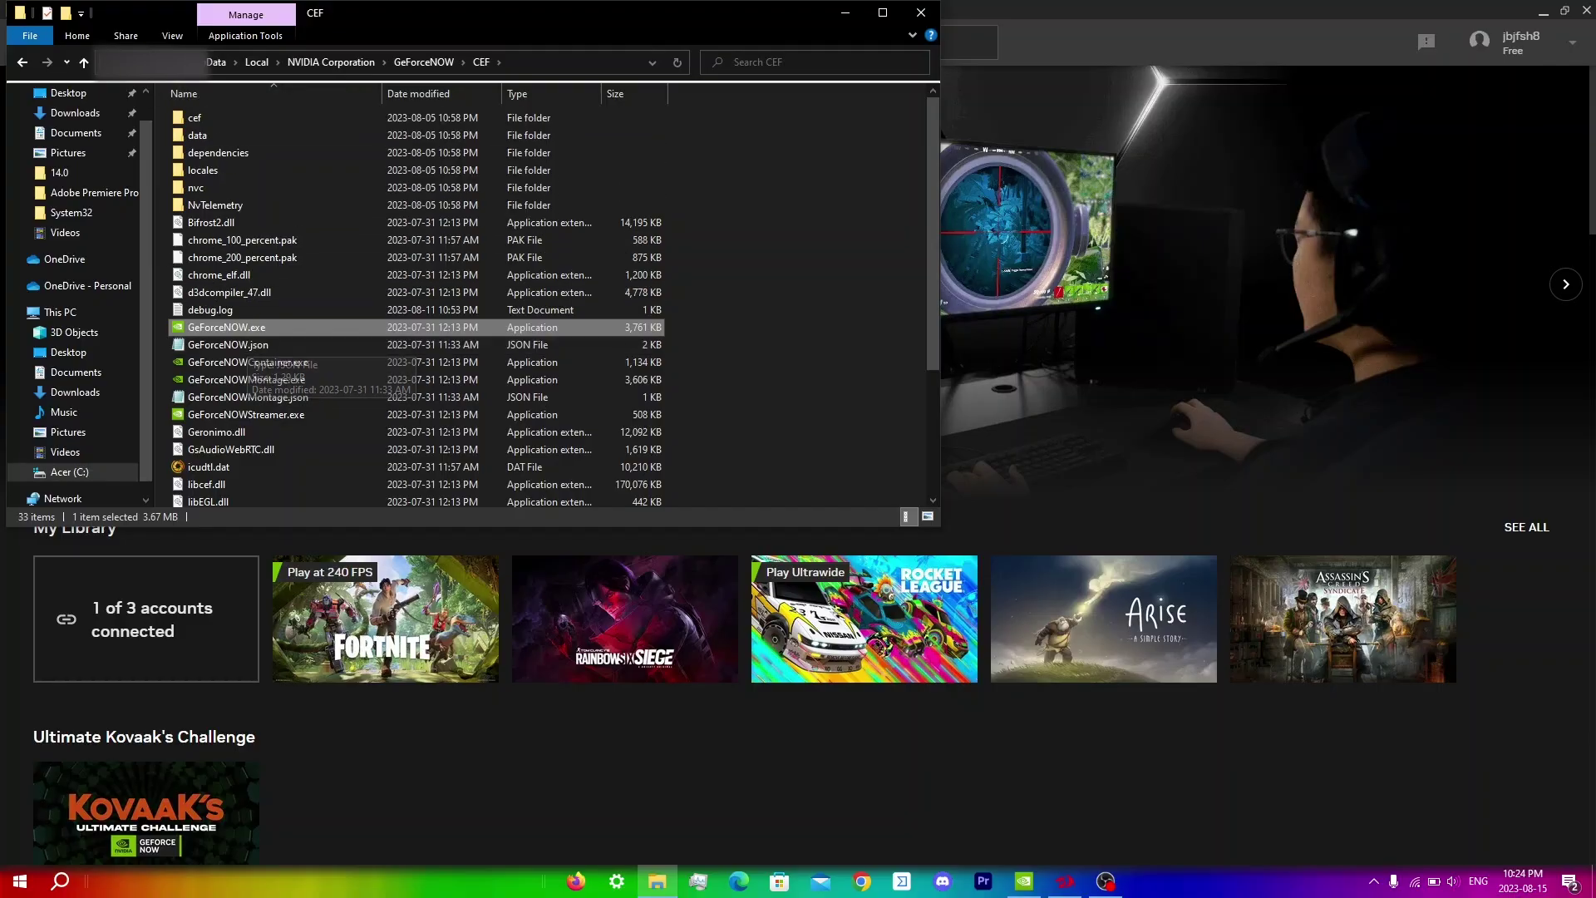
# Turn off Hidden items in File Explorer's View options.
pyautogui.click(164, 38)
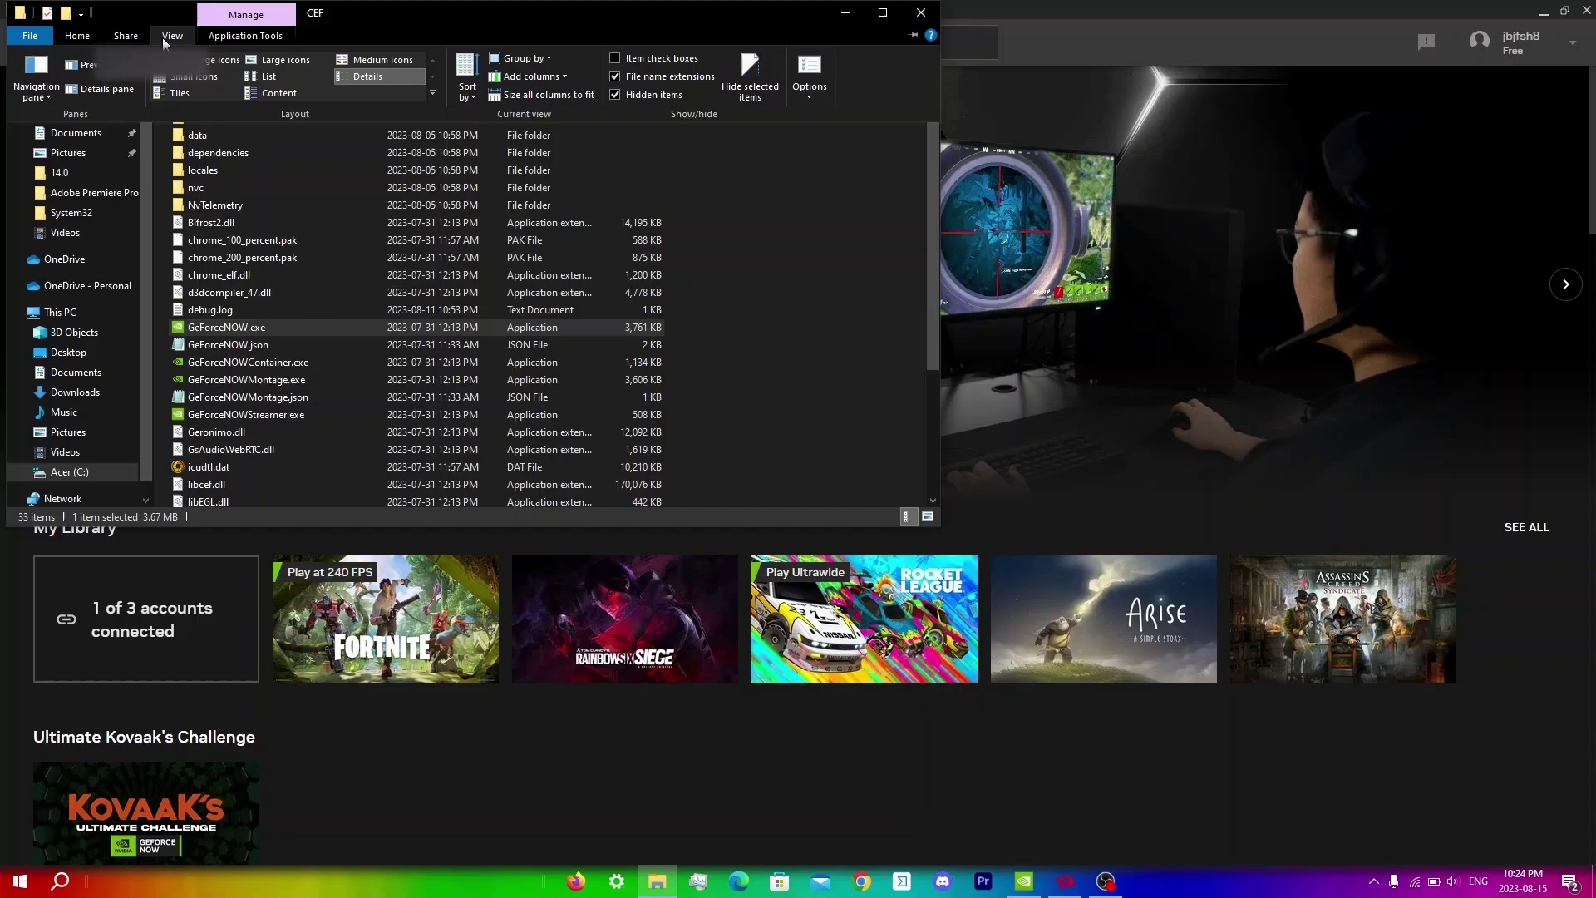
pyautogui.click(615, 95)
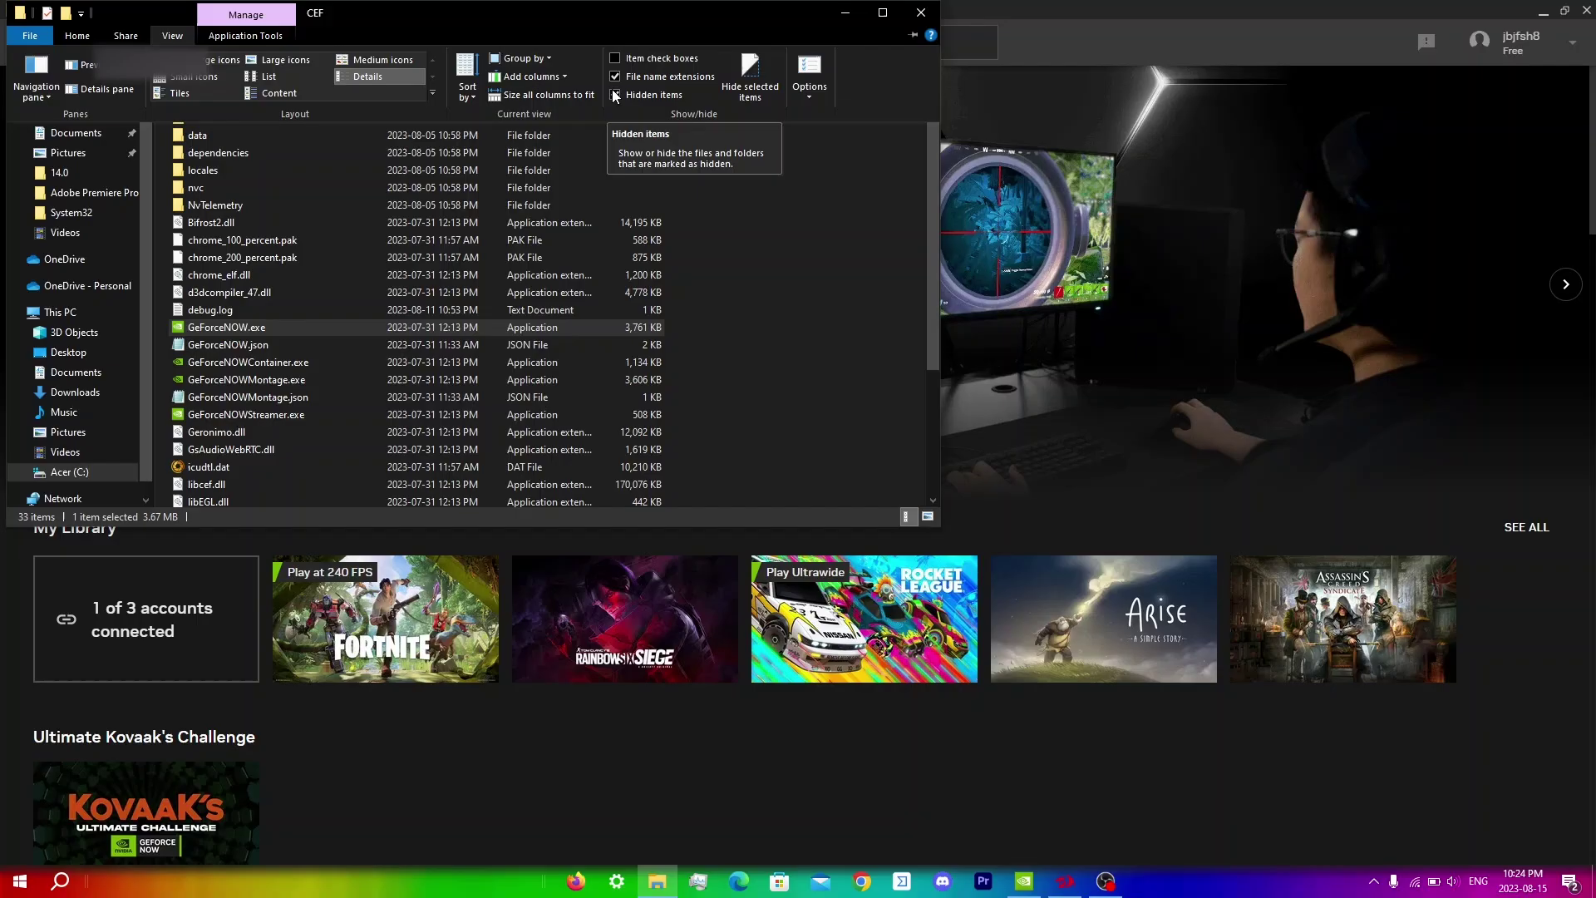
pyautogui.click(298, 346)
# Open the Properties of GeForceNOW.json.
pyautogui.rightClick(297, 346)
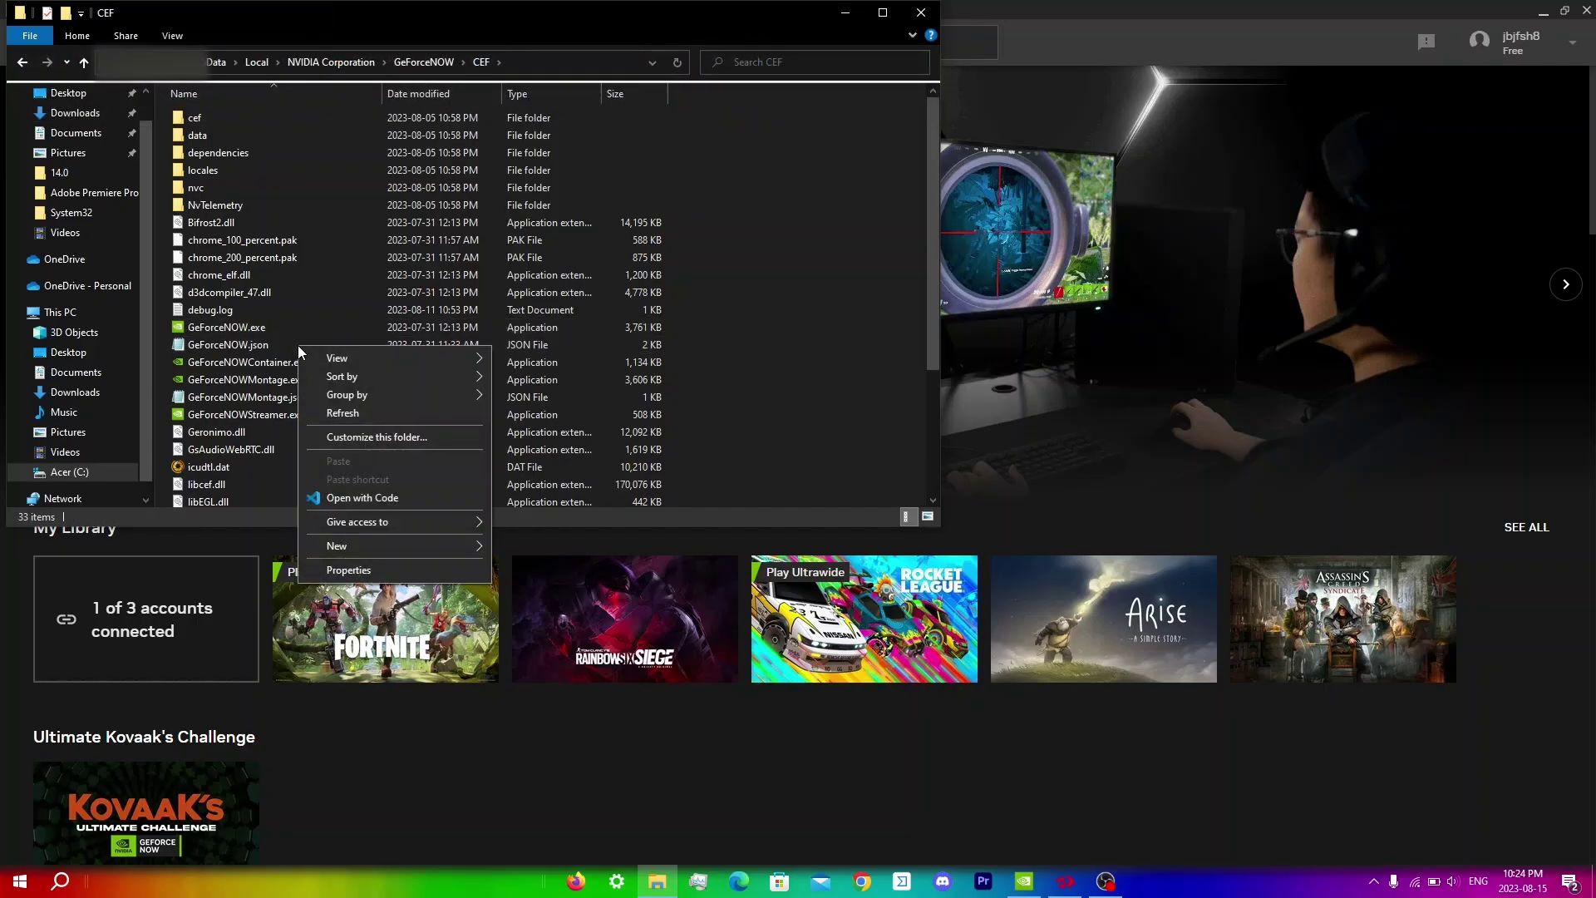
pyautogui.rightClick(283, 346)
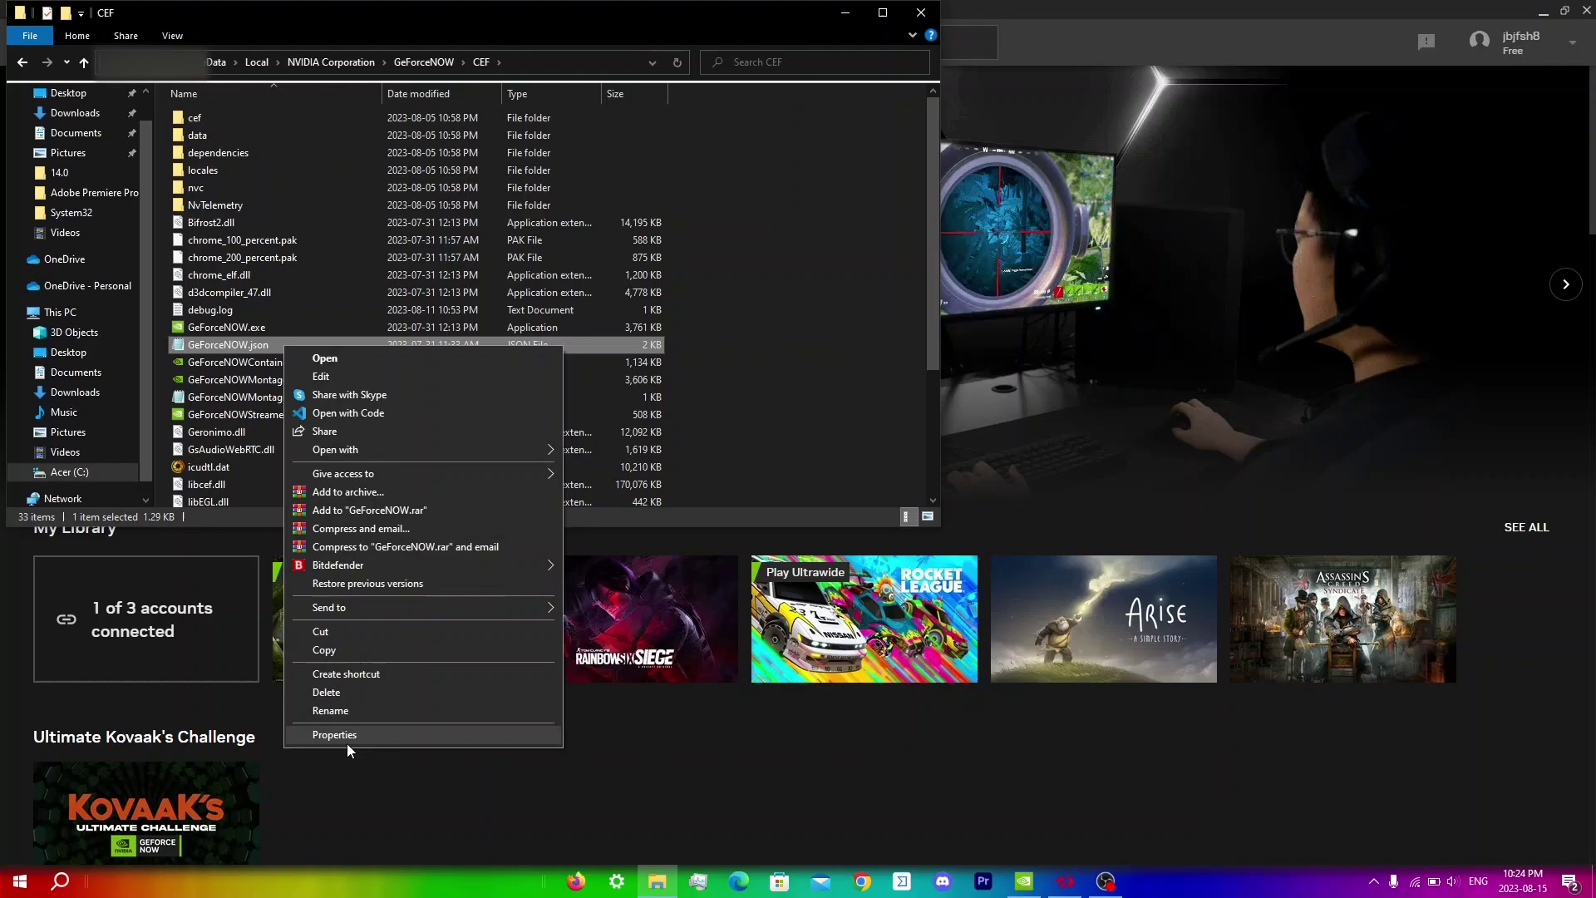
pyautogui.click(348, 735)
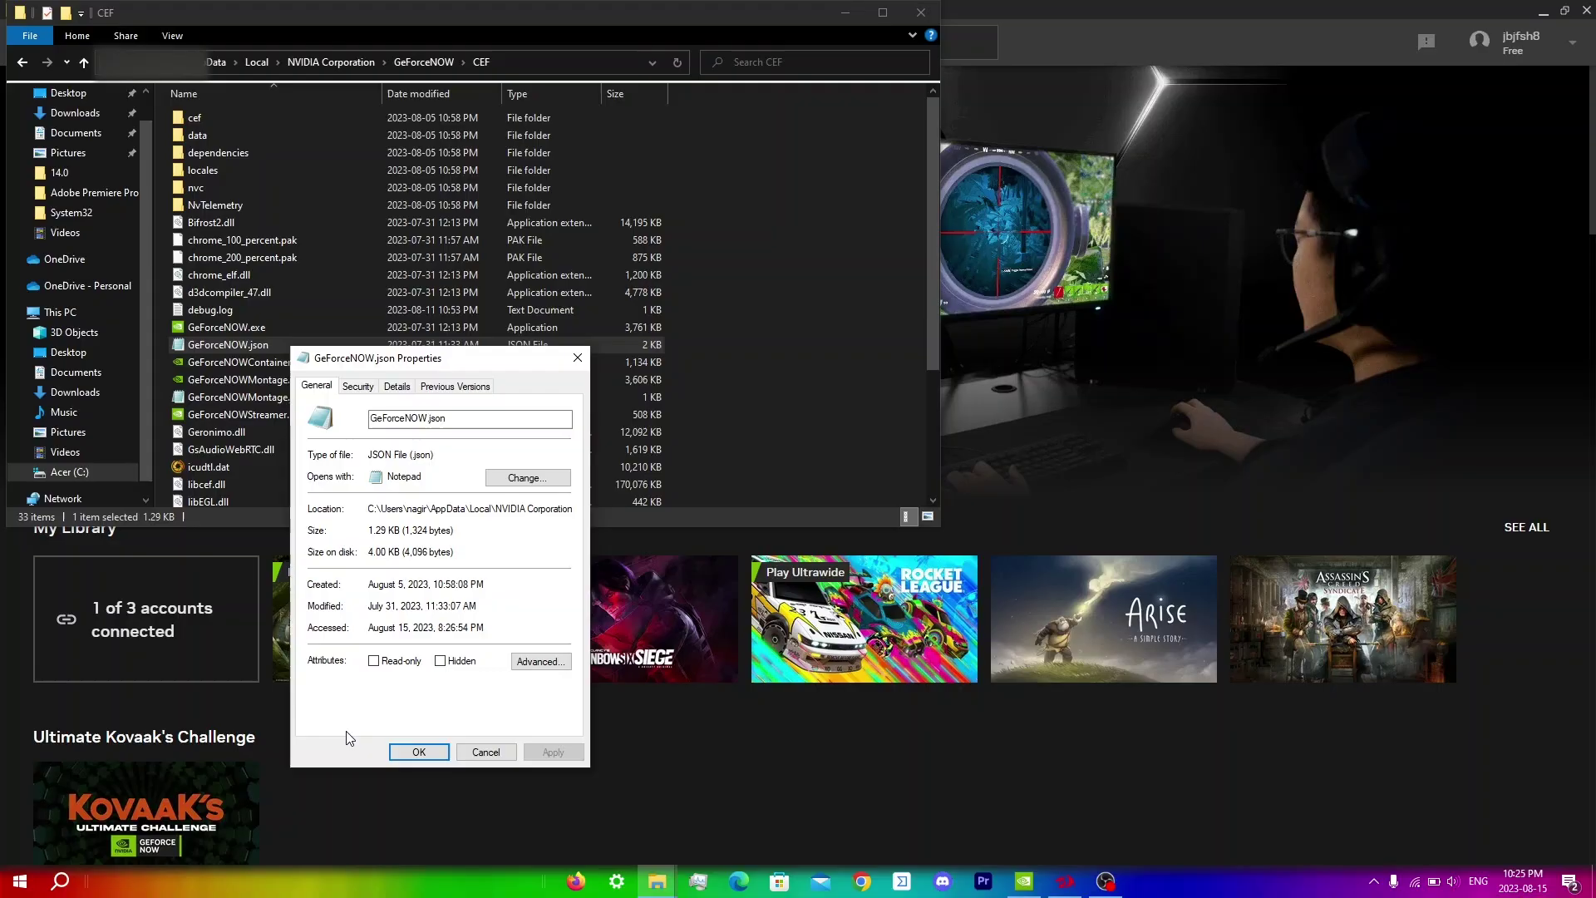
# Close the Properties dialog and open GeForceNOW.json with Notepad.
pyautogui.click(416, 751)
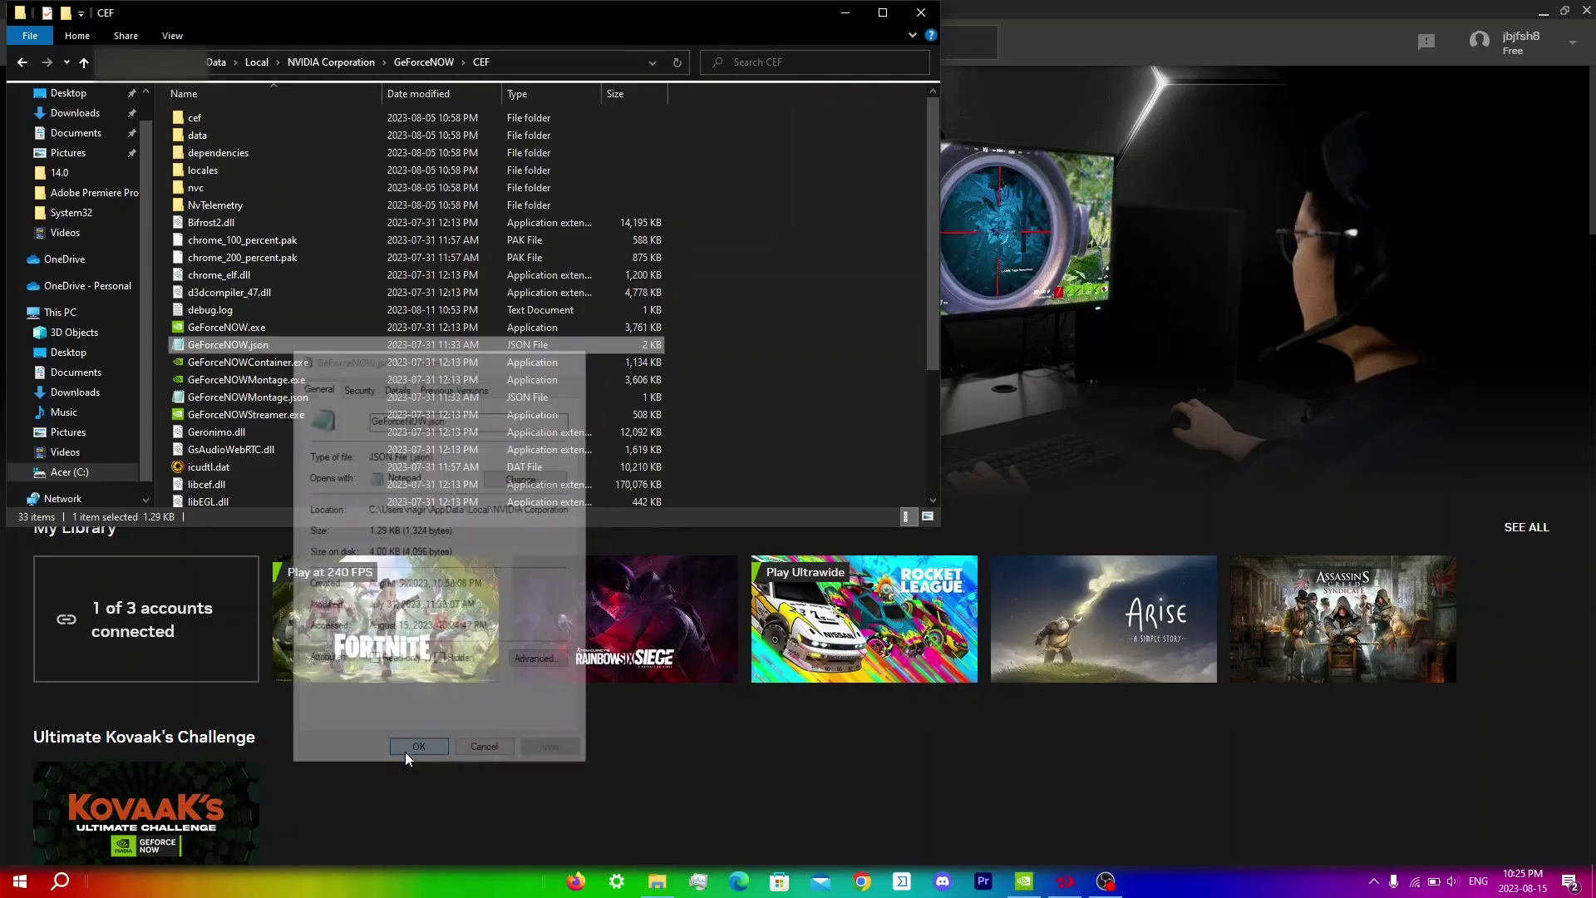
pyautogui.rightClick(266, 350)
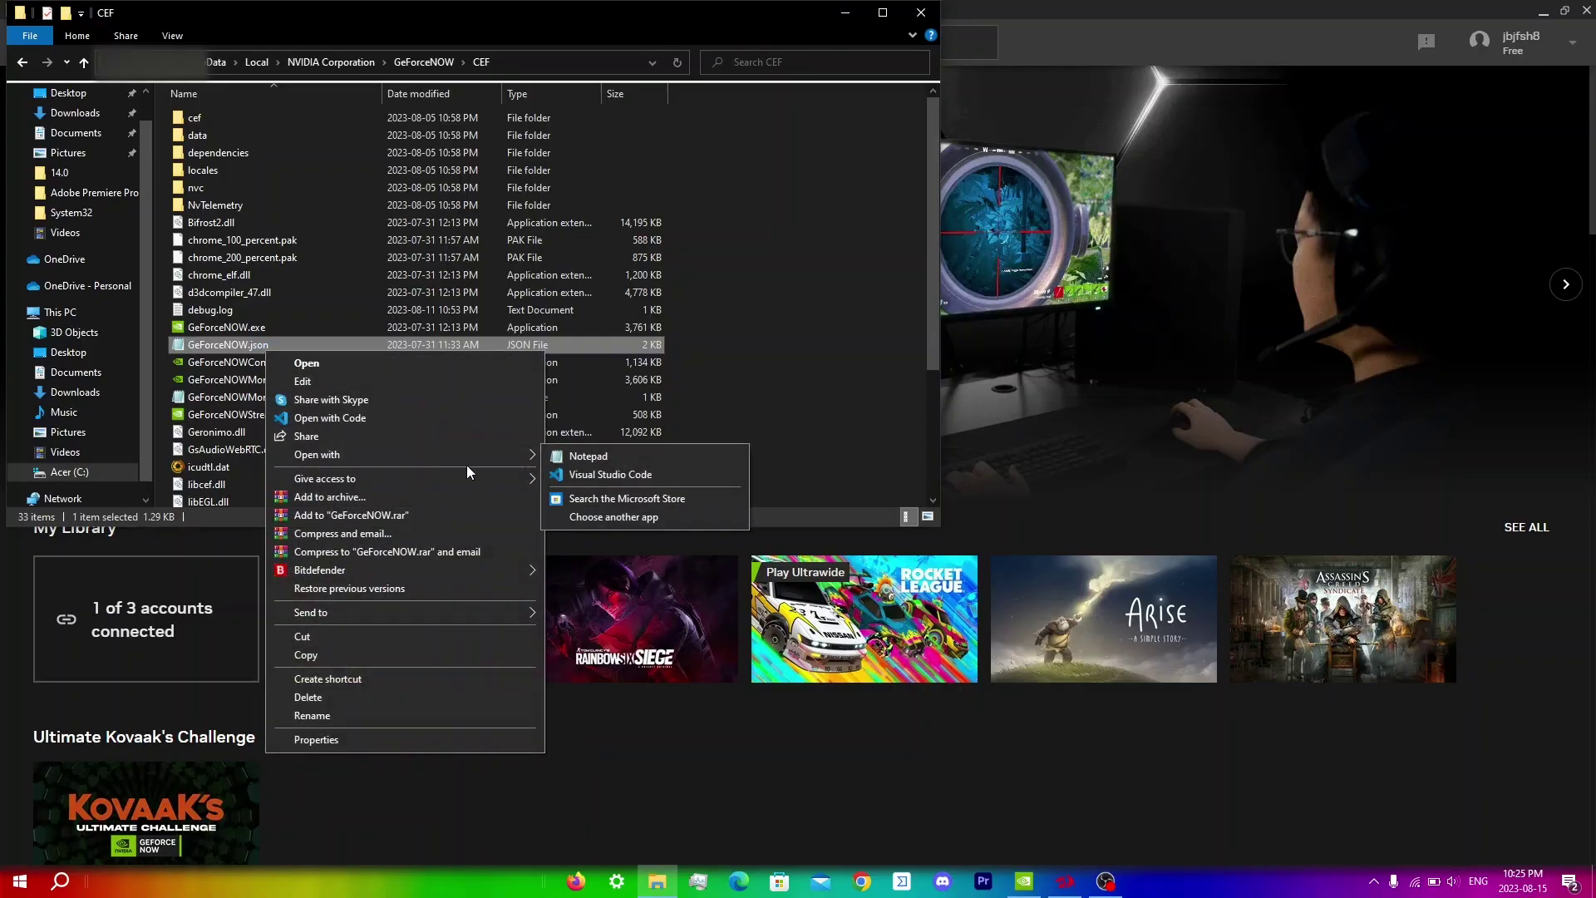
pyautogui.click(568, 456)
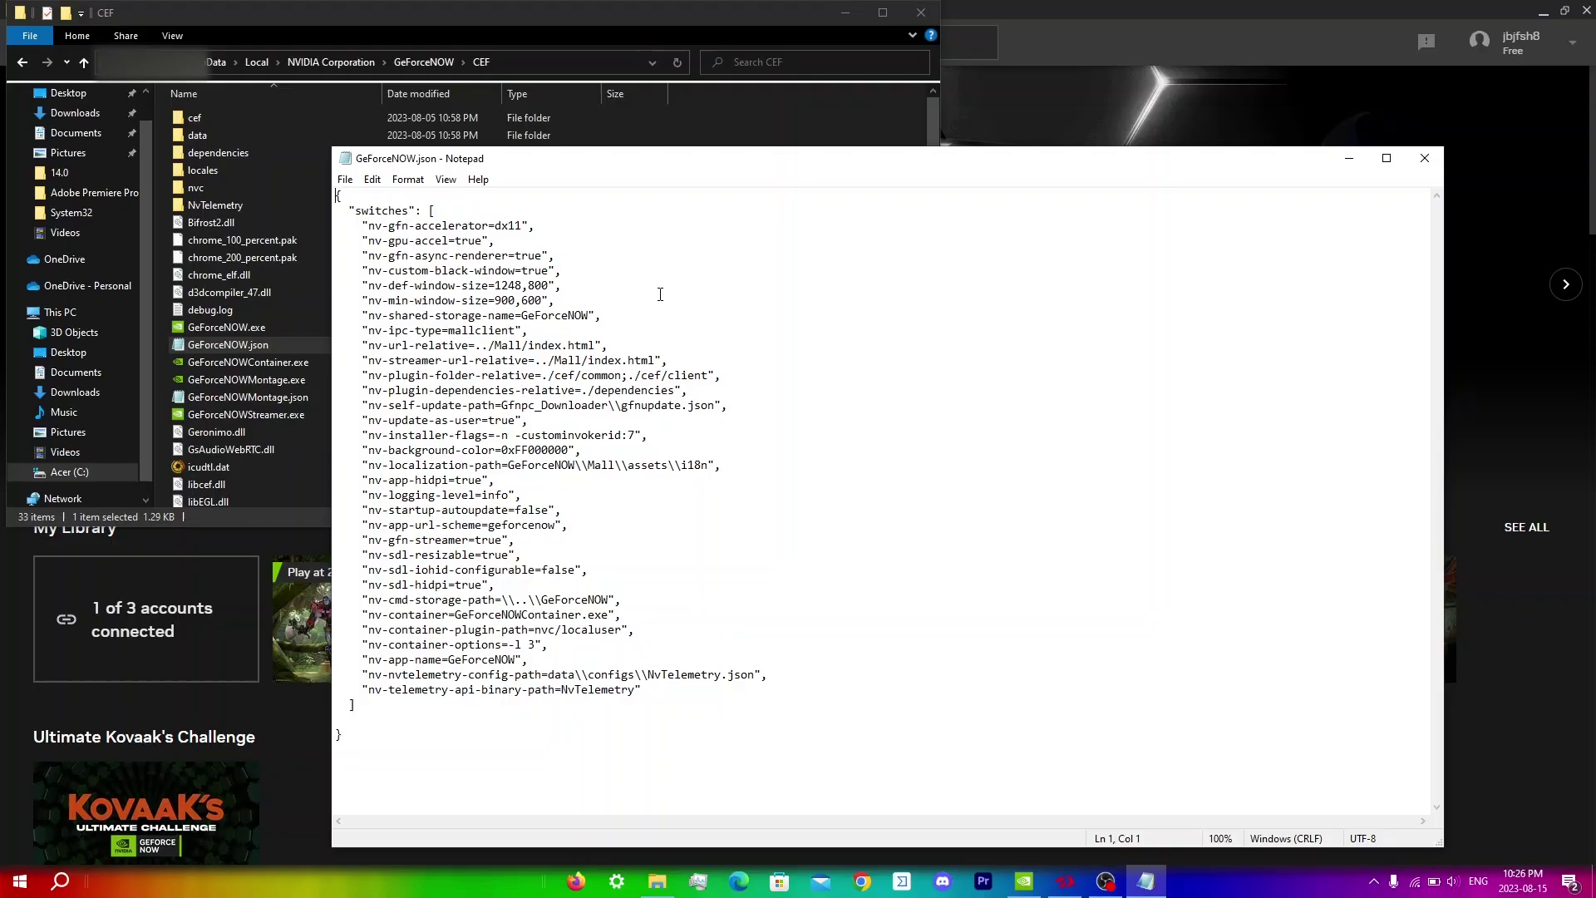
# Change nv-sdl-iohid-configurable from false to true and window size 1248,800 to 1920,1080.
pyautogui.click(577, 570)
pyautogui.press('BackSpace')
pyautogui.press('BackSpace')
pyautogui.press('BackSpace')
pyautogui.press('BackSpace')
pyautogui.press('BackSpace')
pyautogui.write('true')
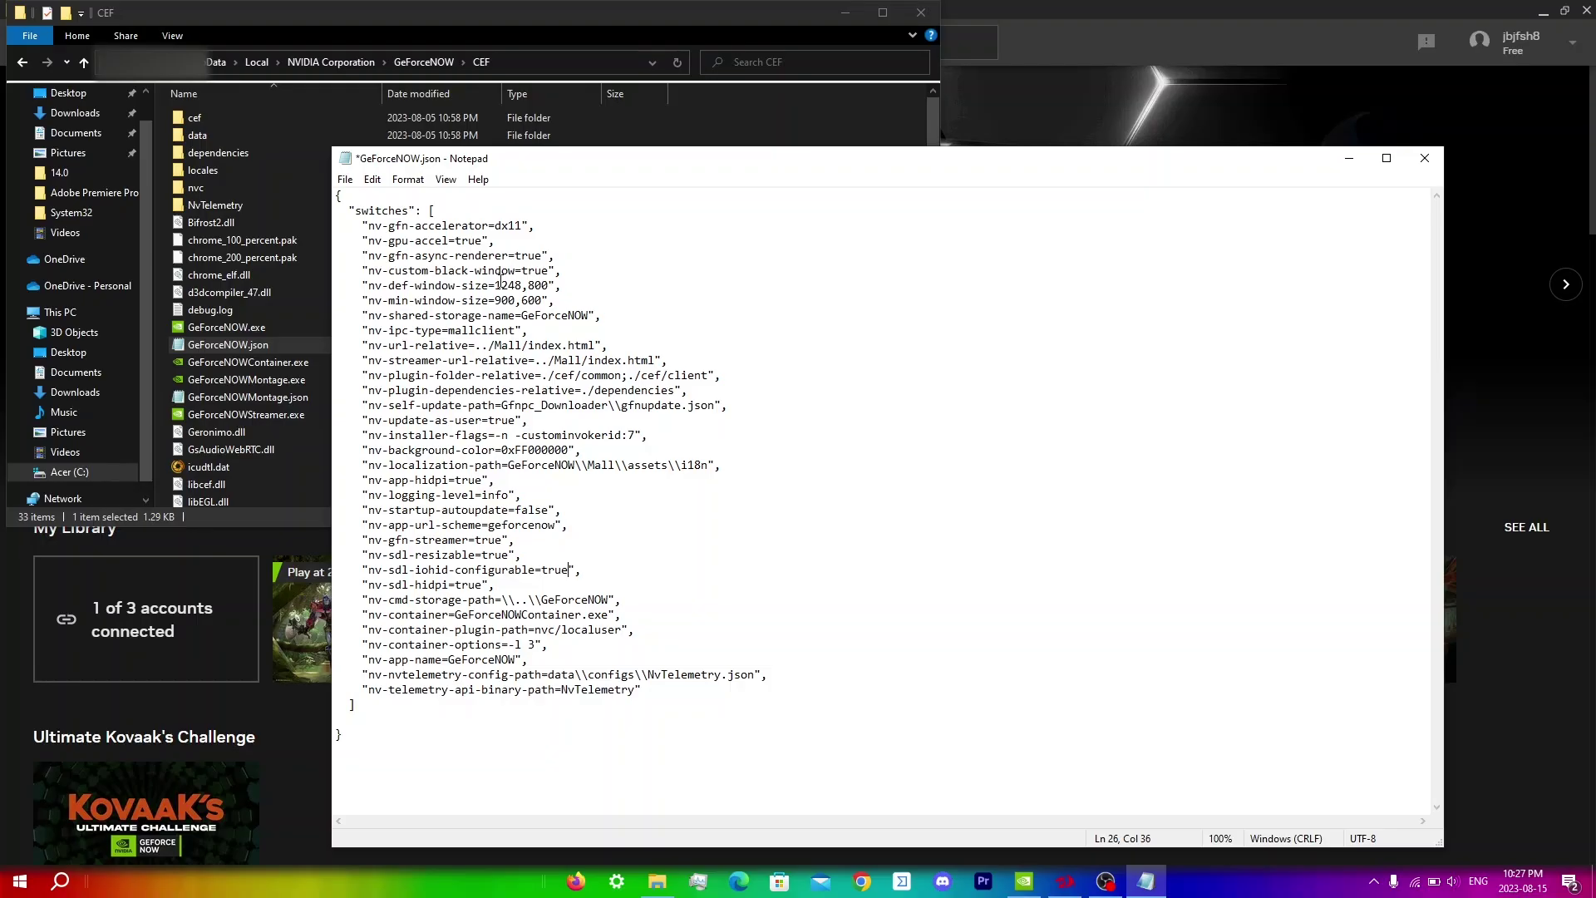
pyautogui.moveTo(496, 285); pyautogui.dragTo(690, 290)
pyautogui.write('1920,1080",')
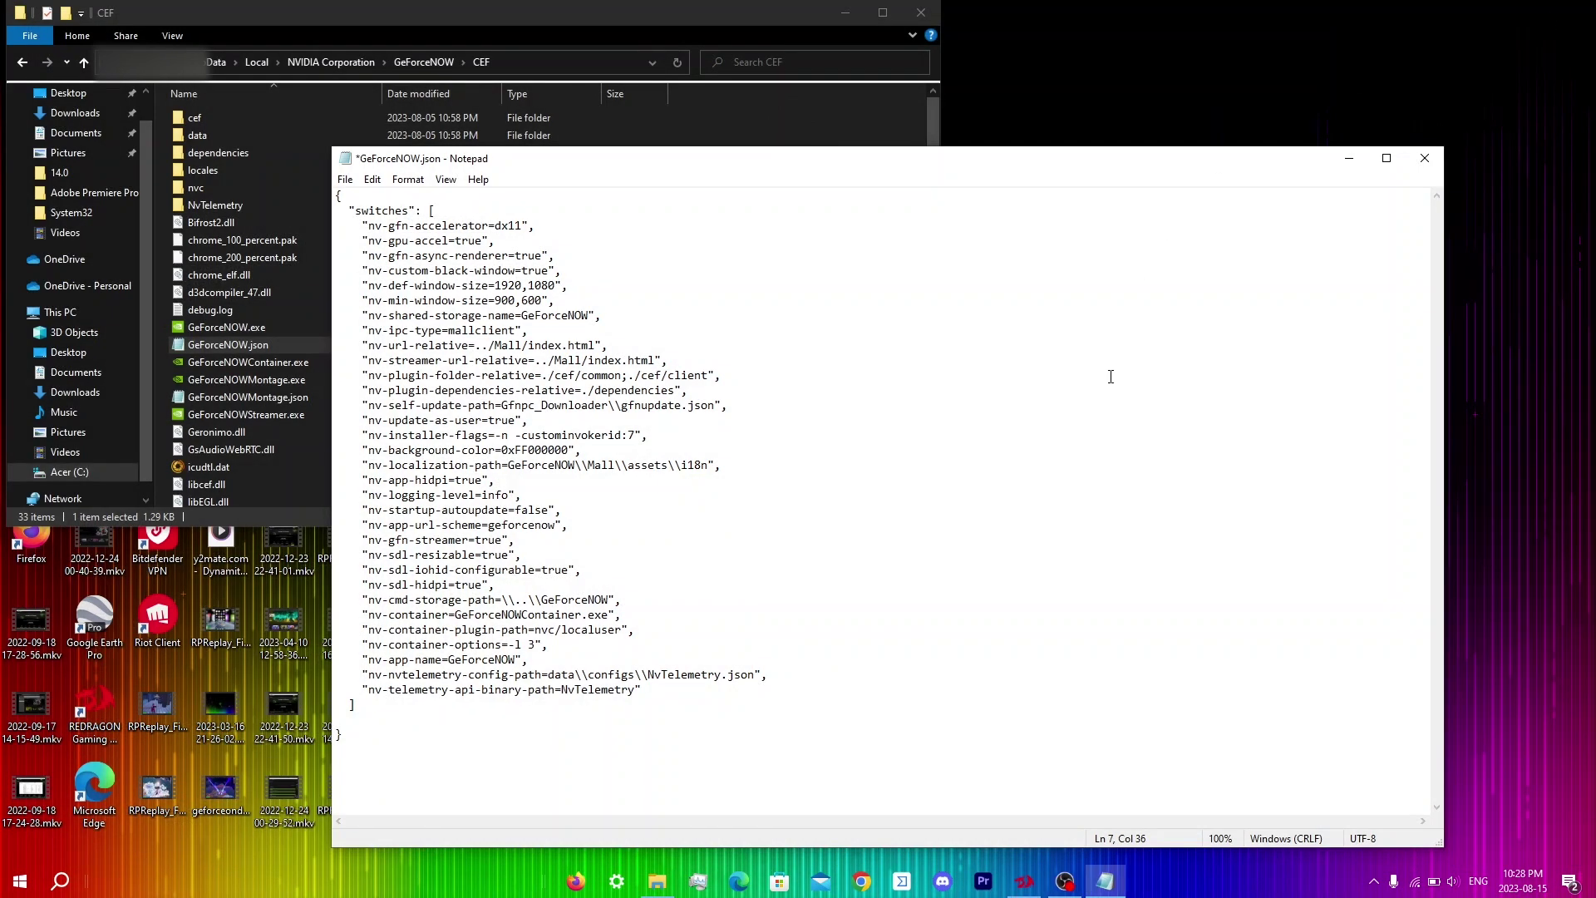
pyautogui.hotkey('ctrl', 's')
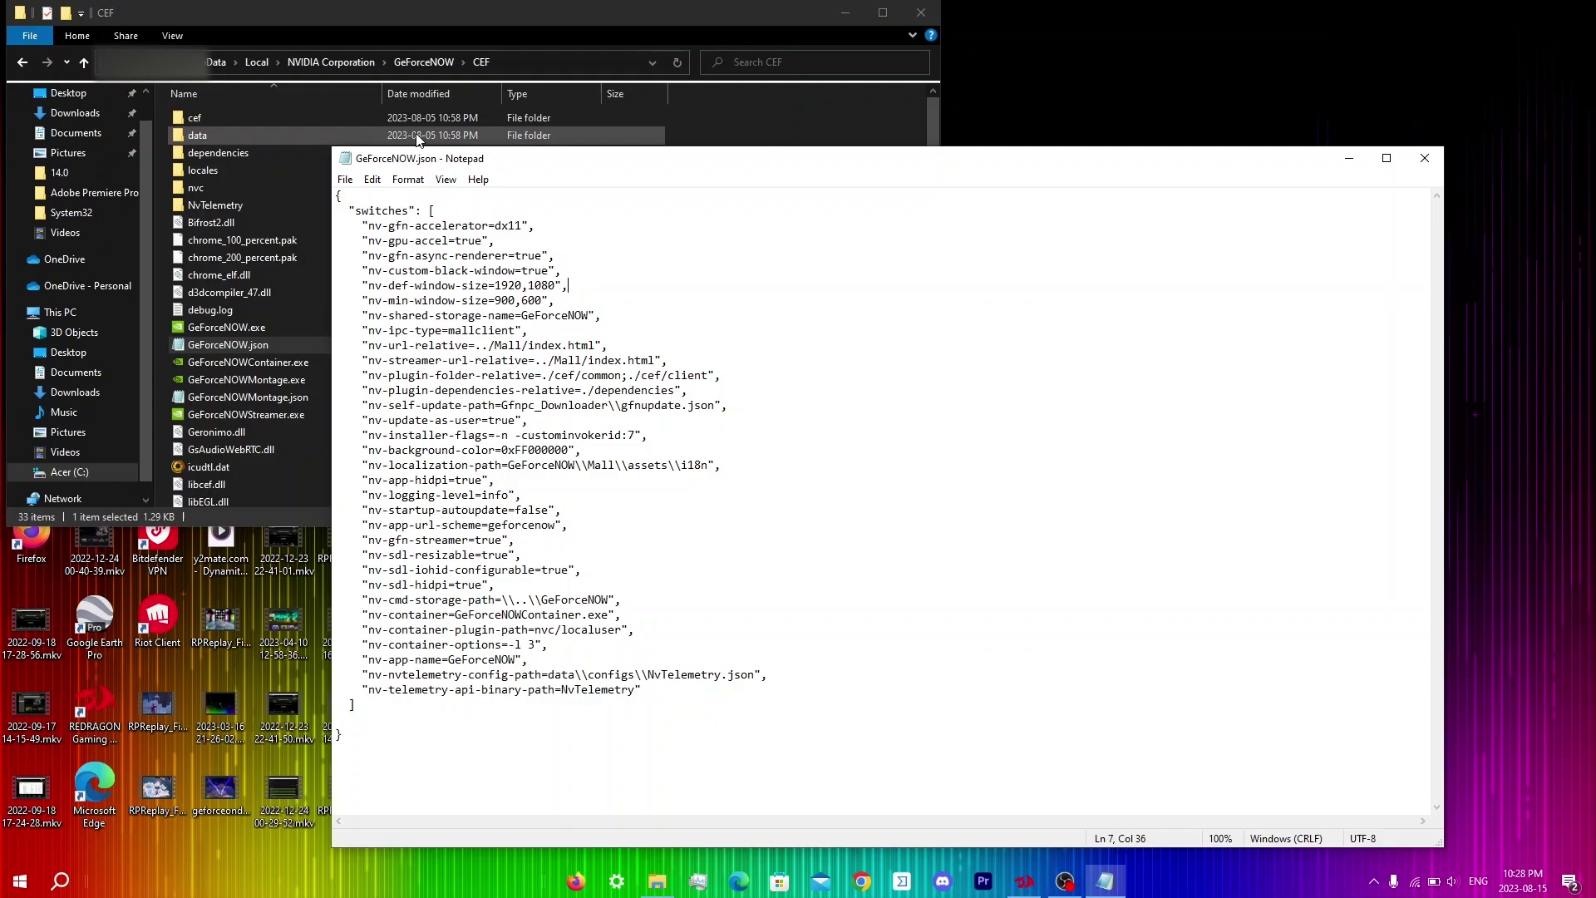
pyautogui.click(345, 180)
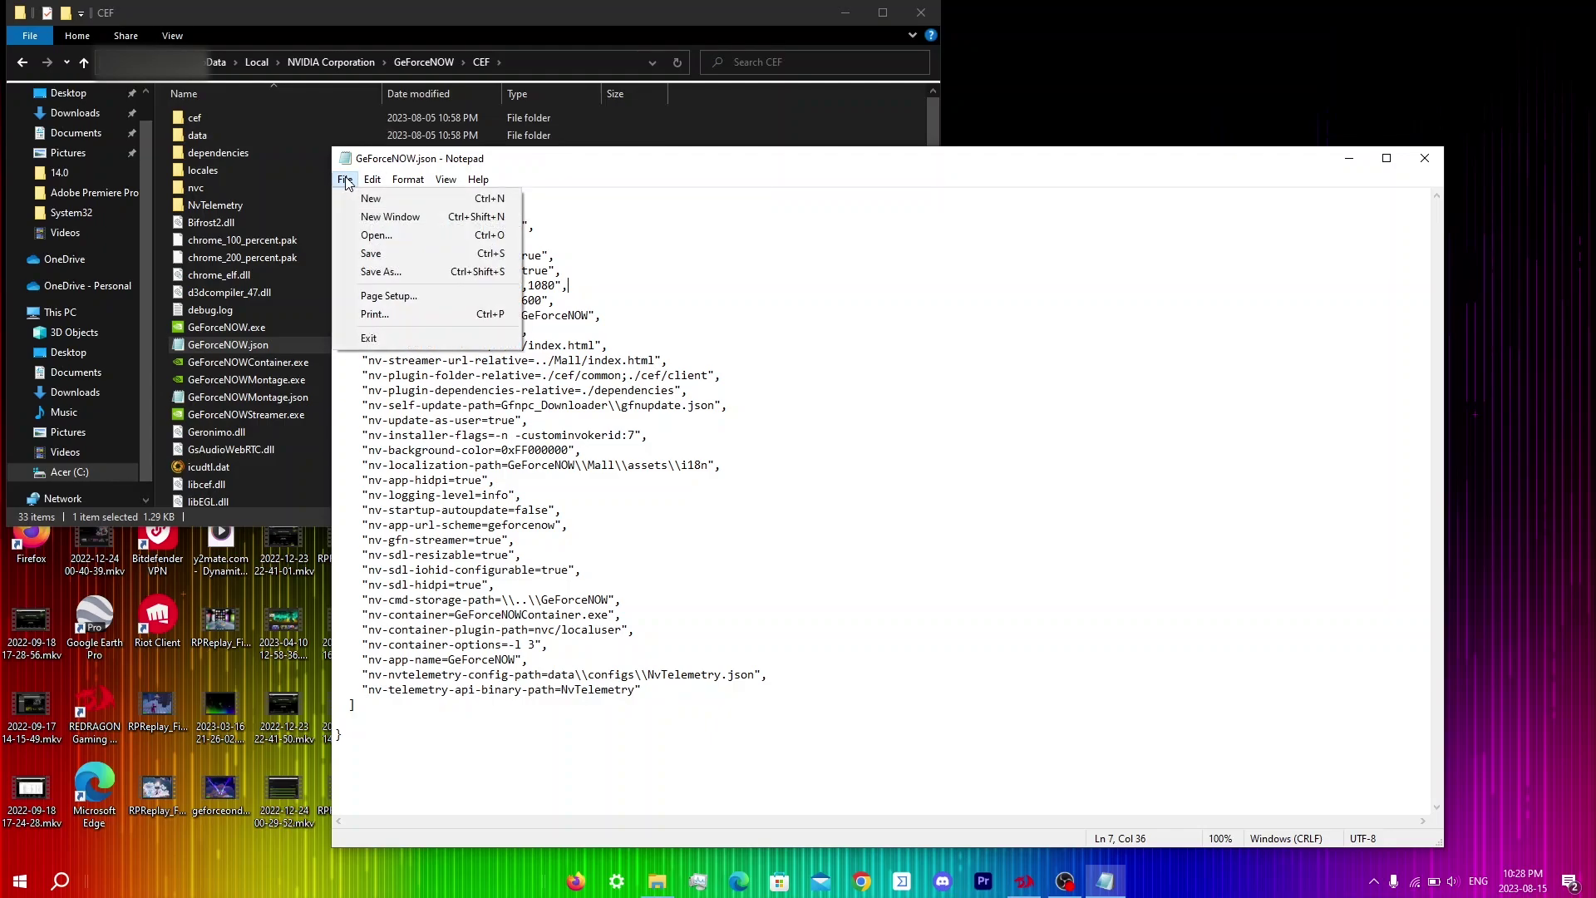
pyautogui.click(363, 253)
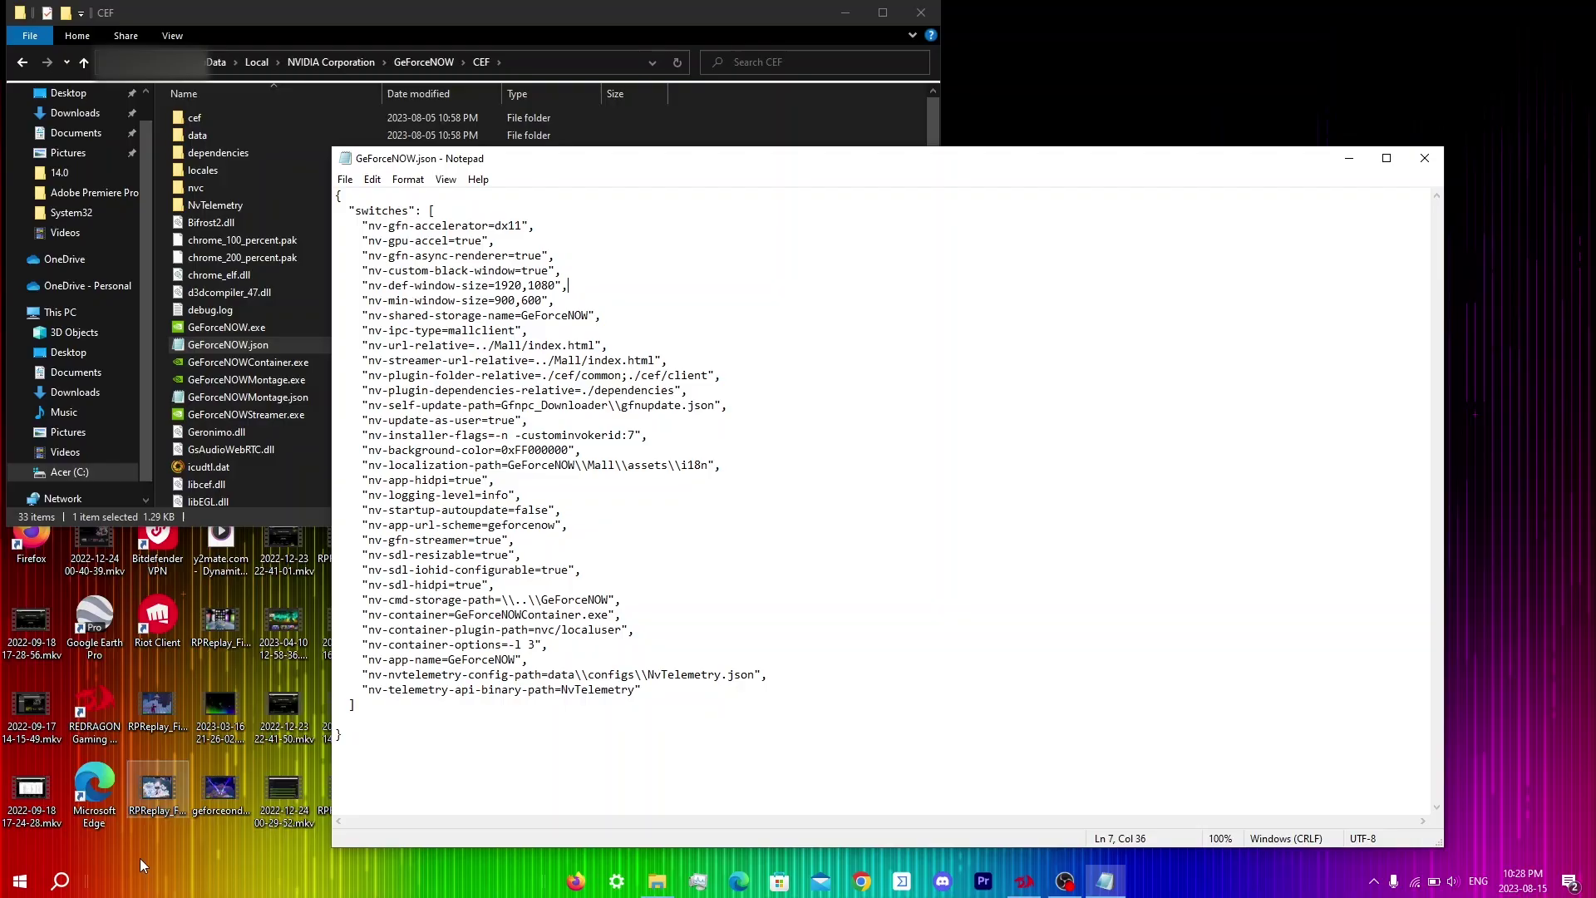
pyautogui.click(73, 881)
pyautogui.write('gef')
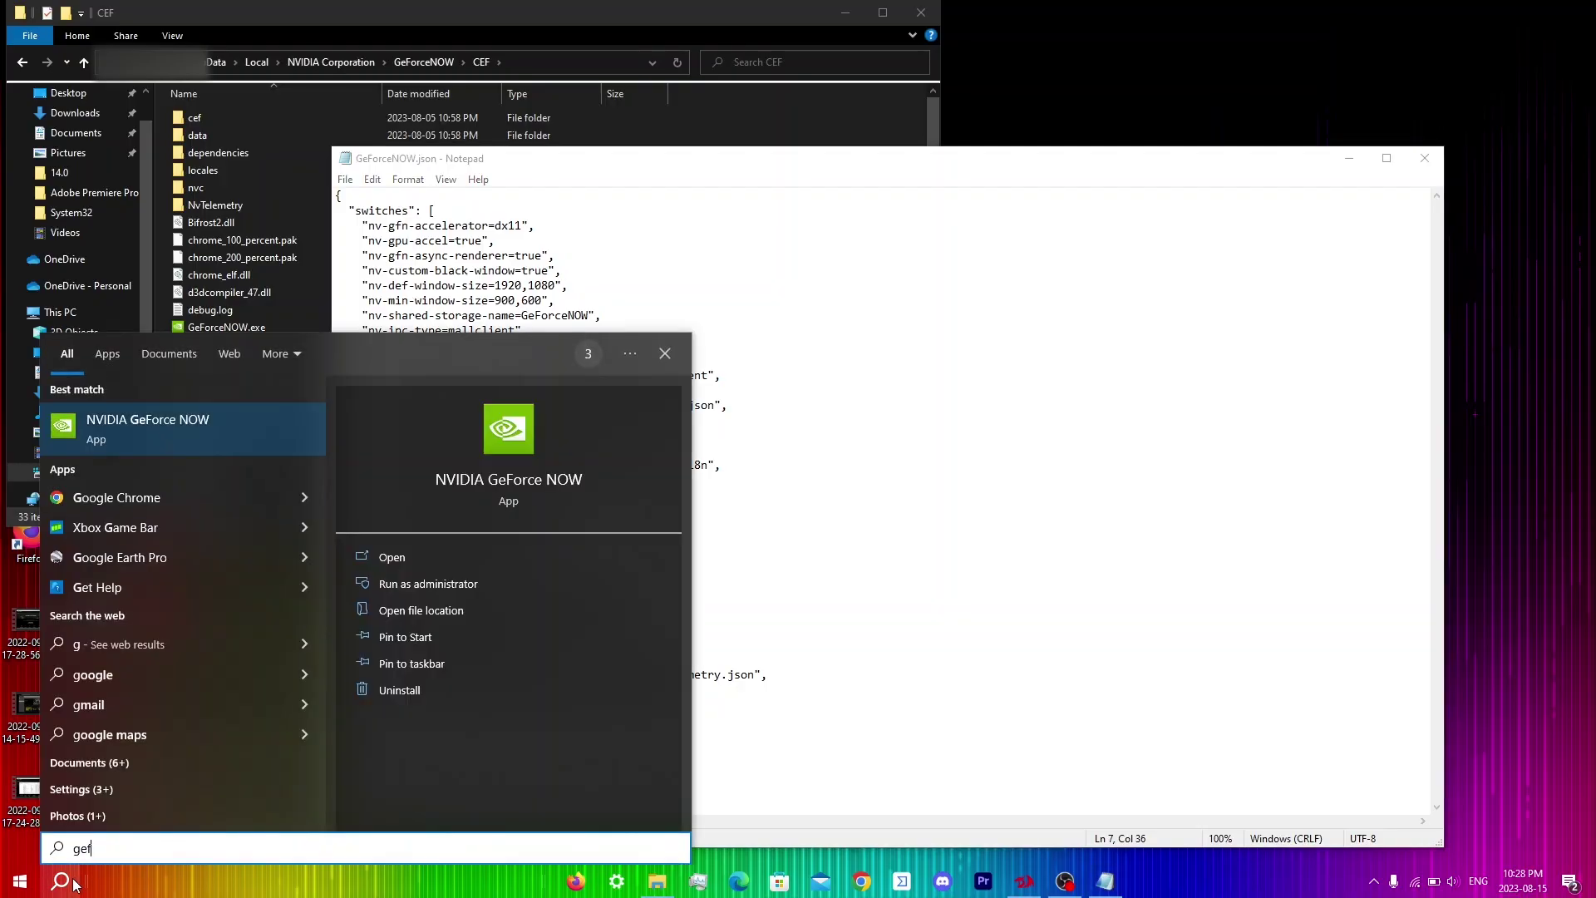
pyautogui.press('Escape')
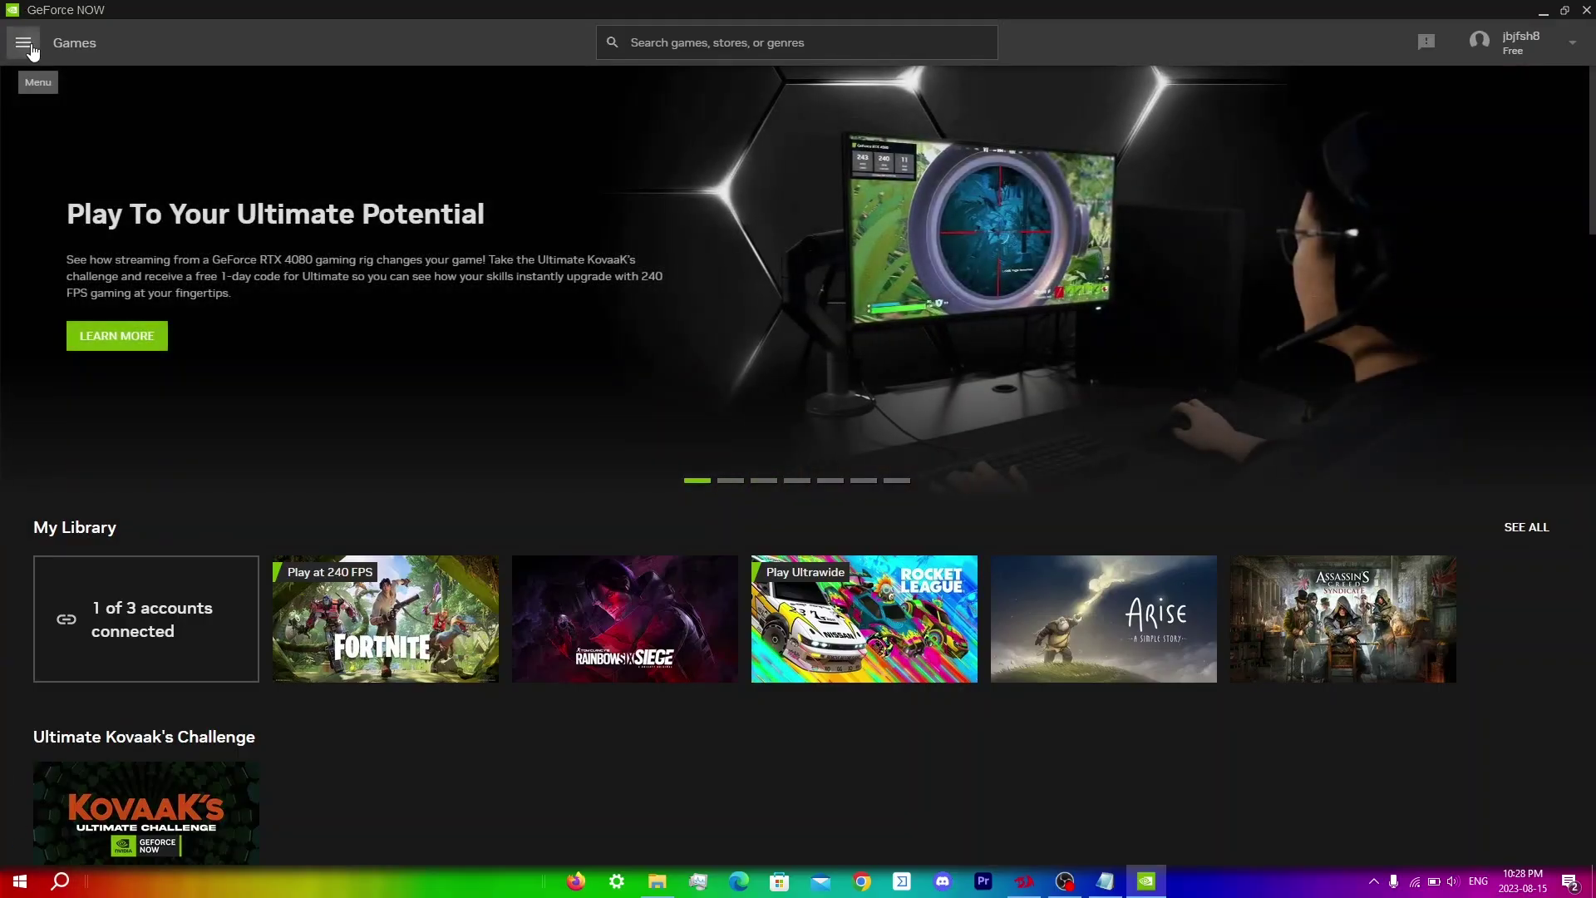
# Go to Settings through the hamburger side menu.
pyautogui.click(30, 49)
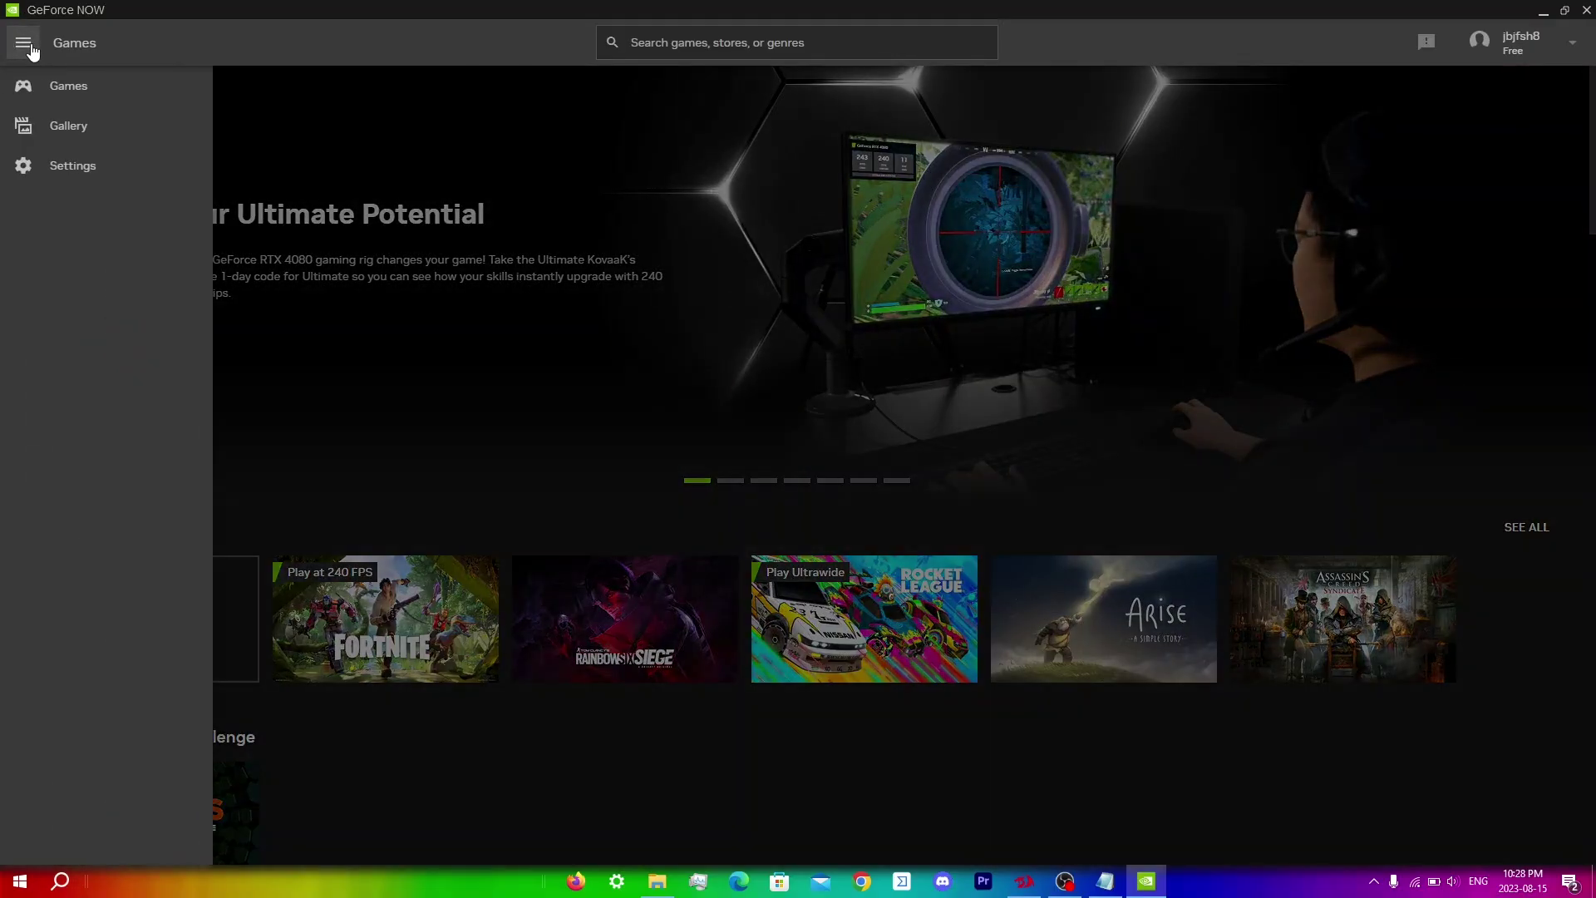
pyautogui.click(67, 169)
# Scroll down to the Streaming Quality and Direct Mouse Input sections.
pyautogui.scroll(-6, 443, 549)
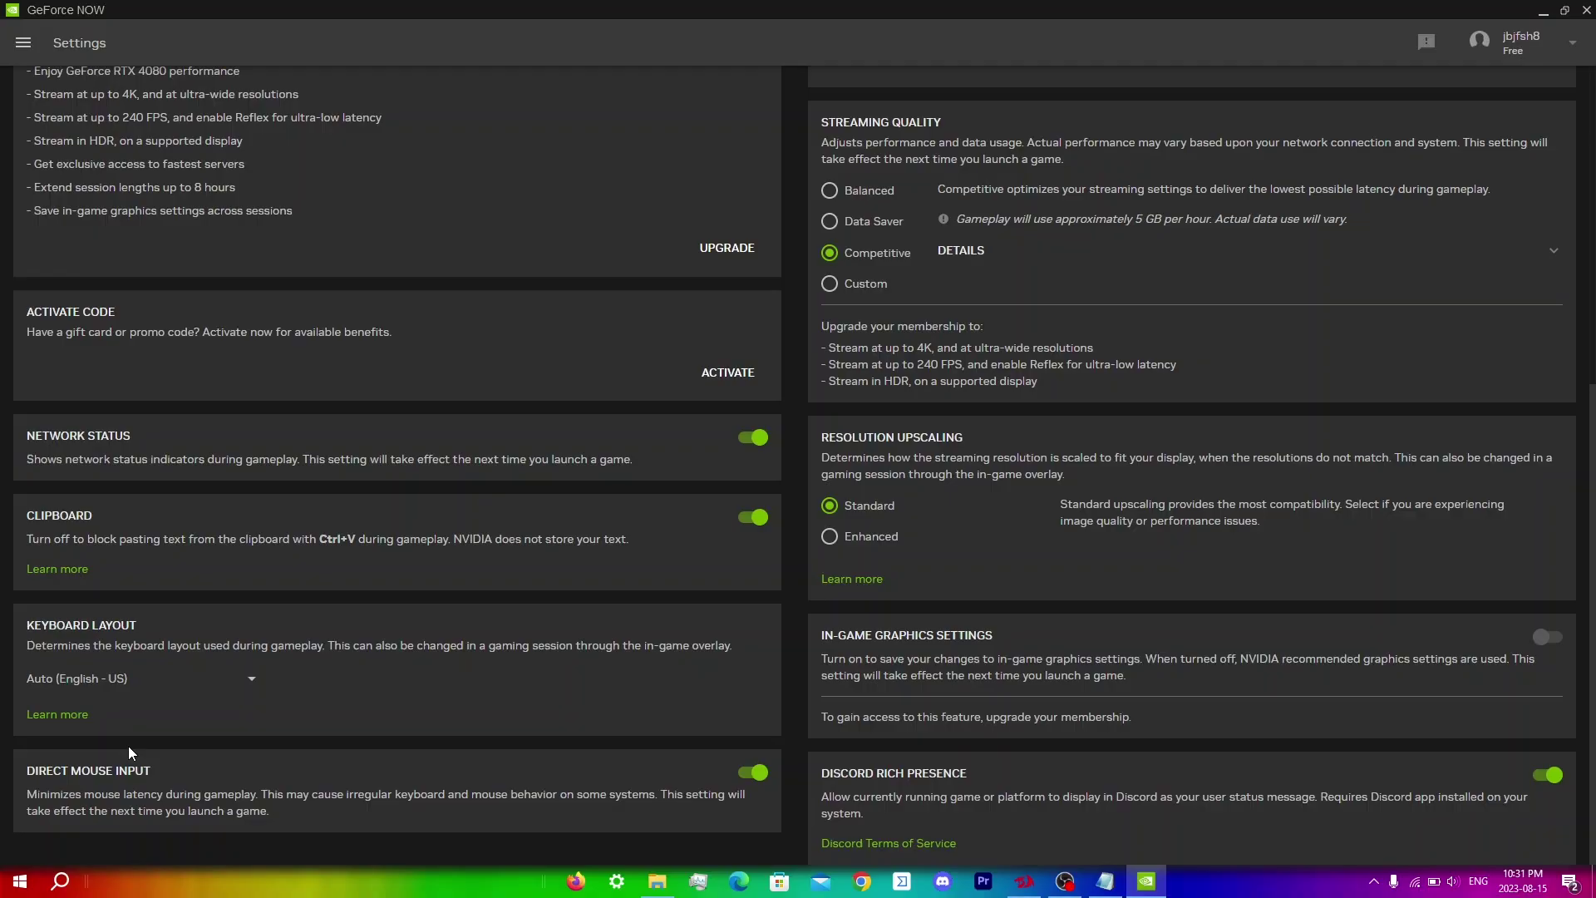
pyautogui.click(1105, 881)
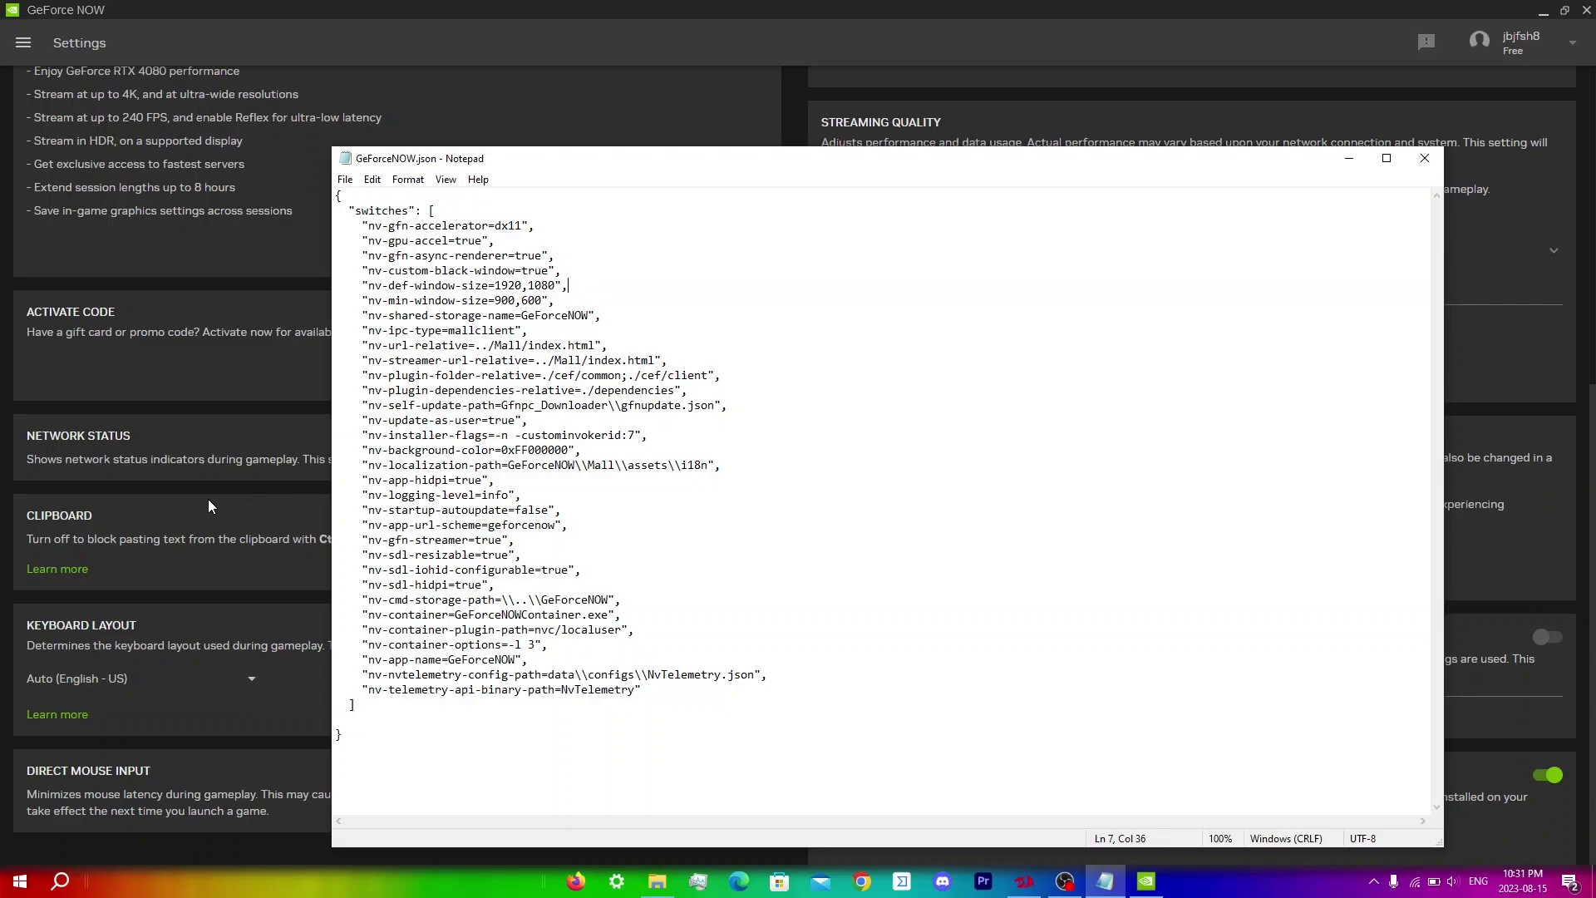
pyautogui.click(99, 770)
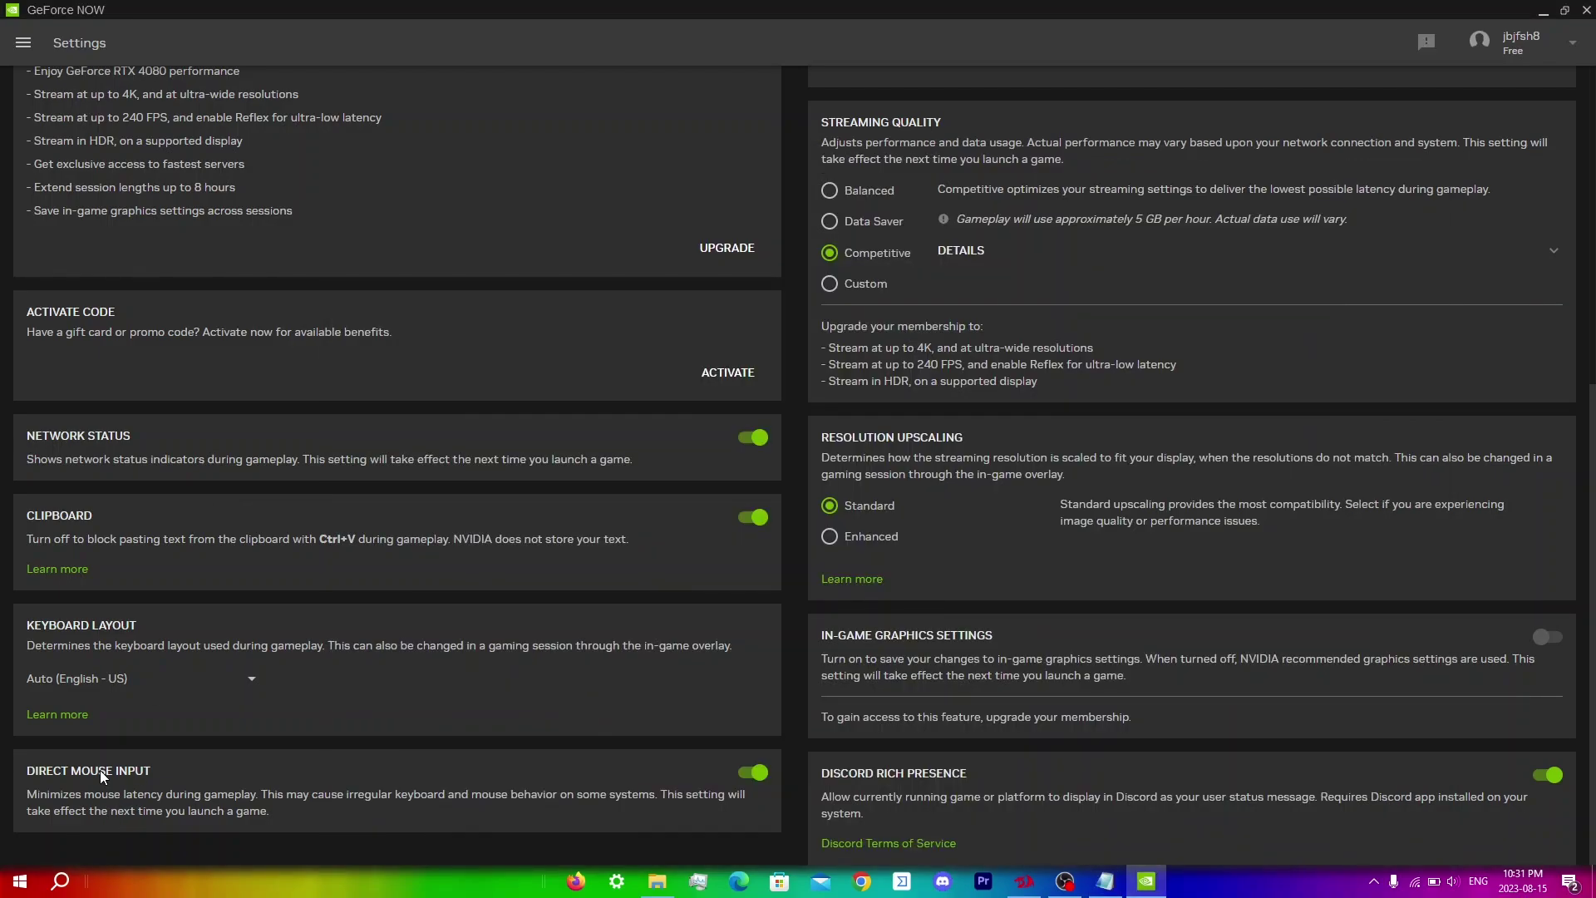
pyautogui.scroll(1, 997, 391)
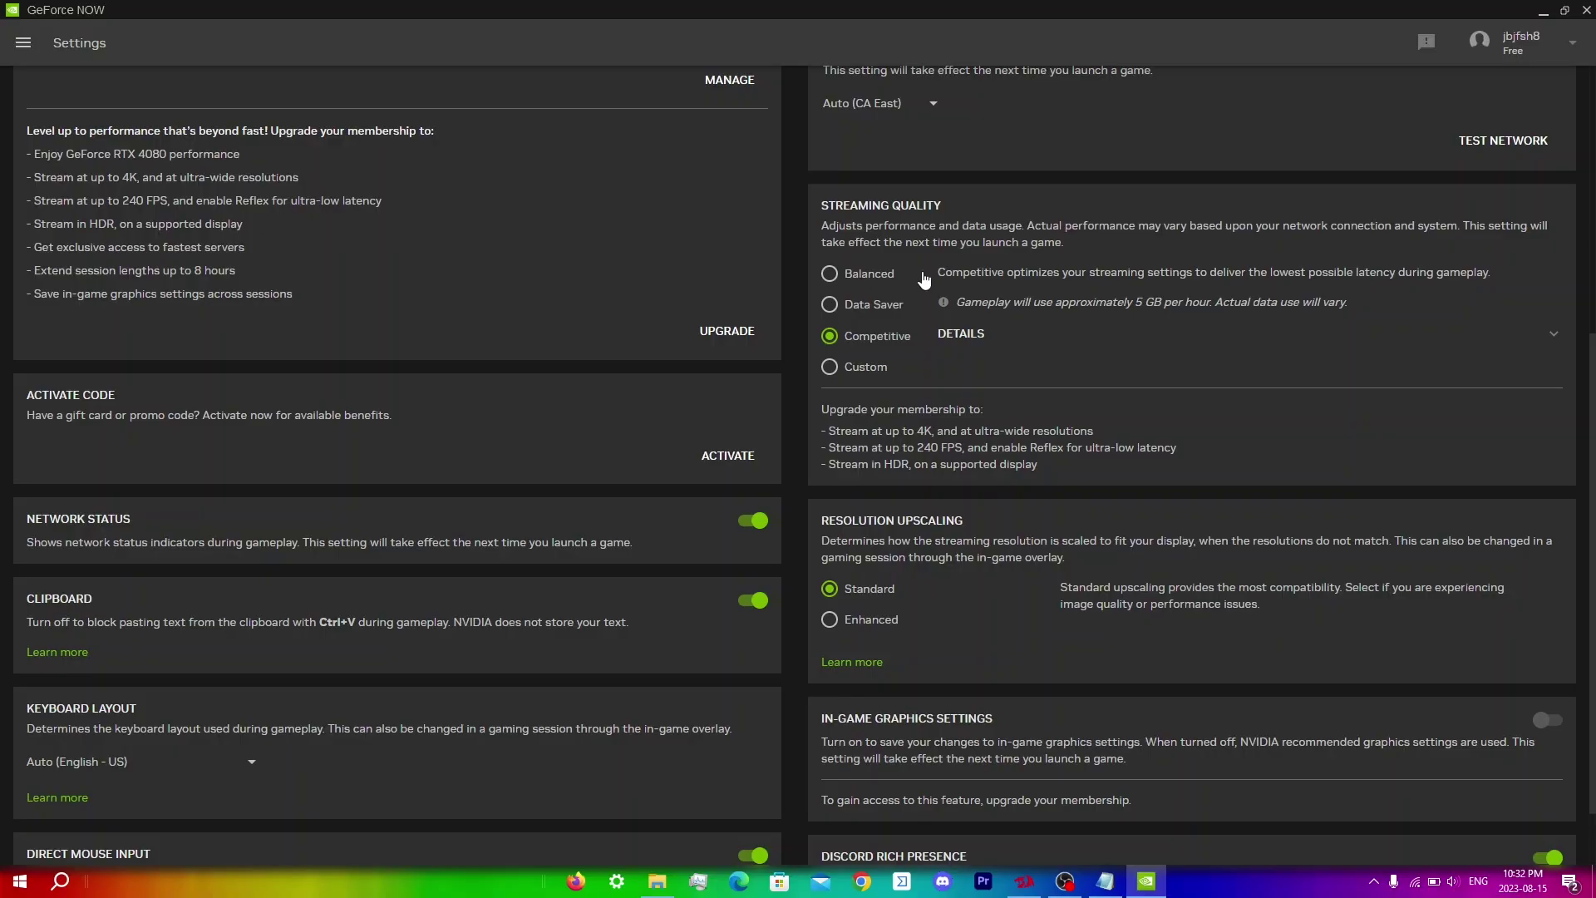
pyautogui.click(880, 283)
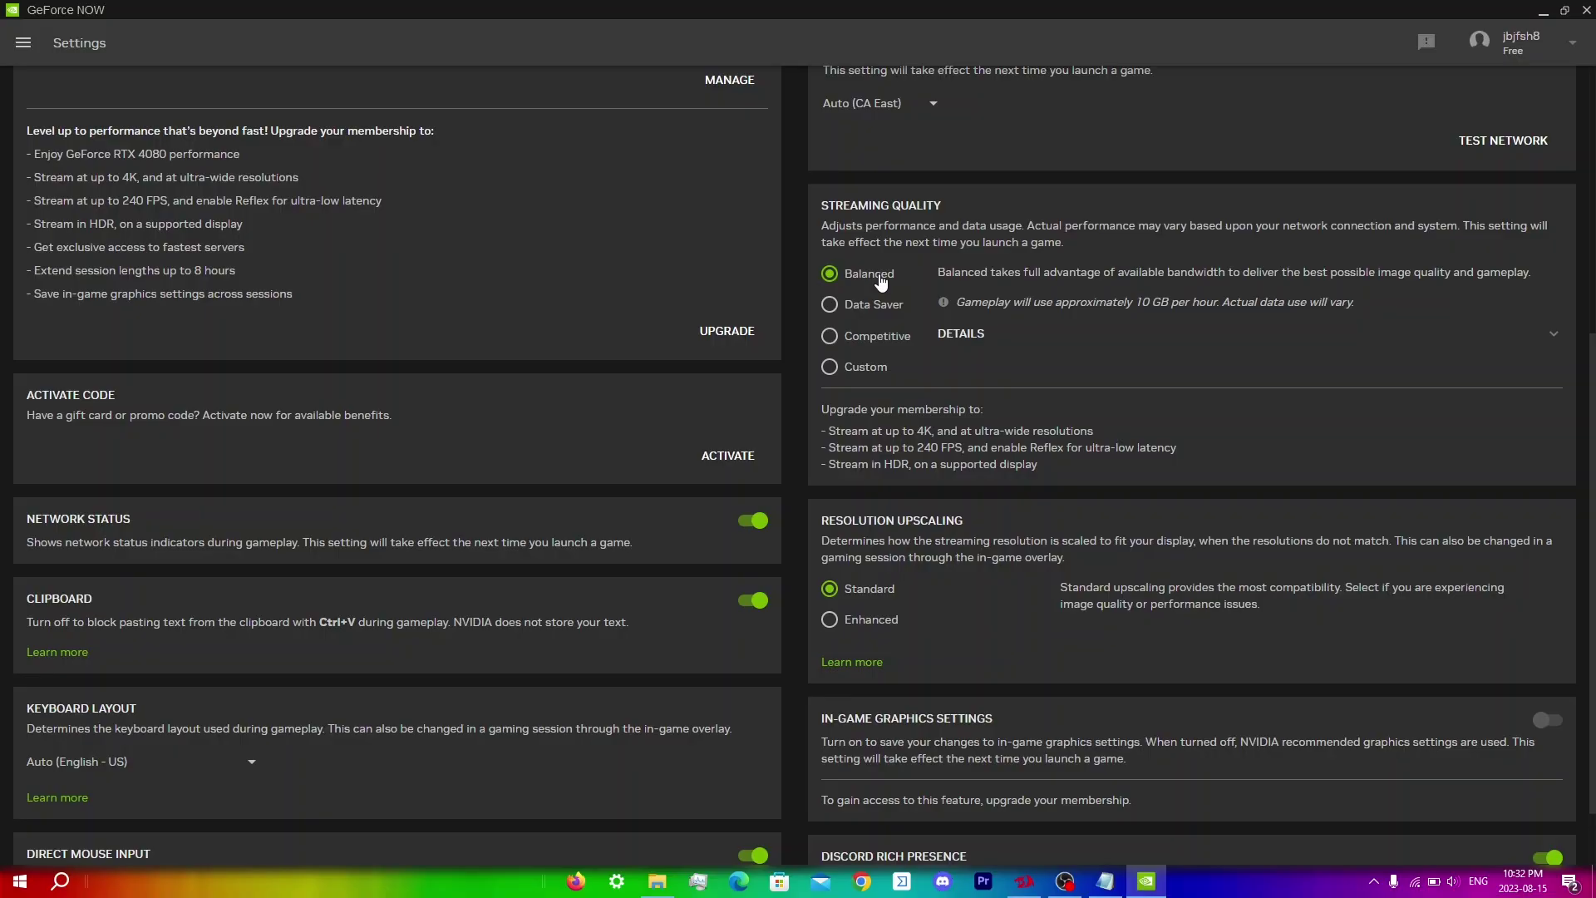
pyautogui.click(861, 344)
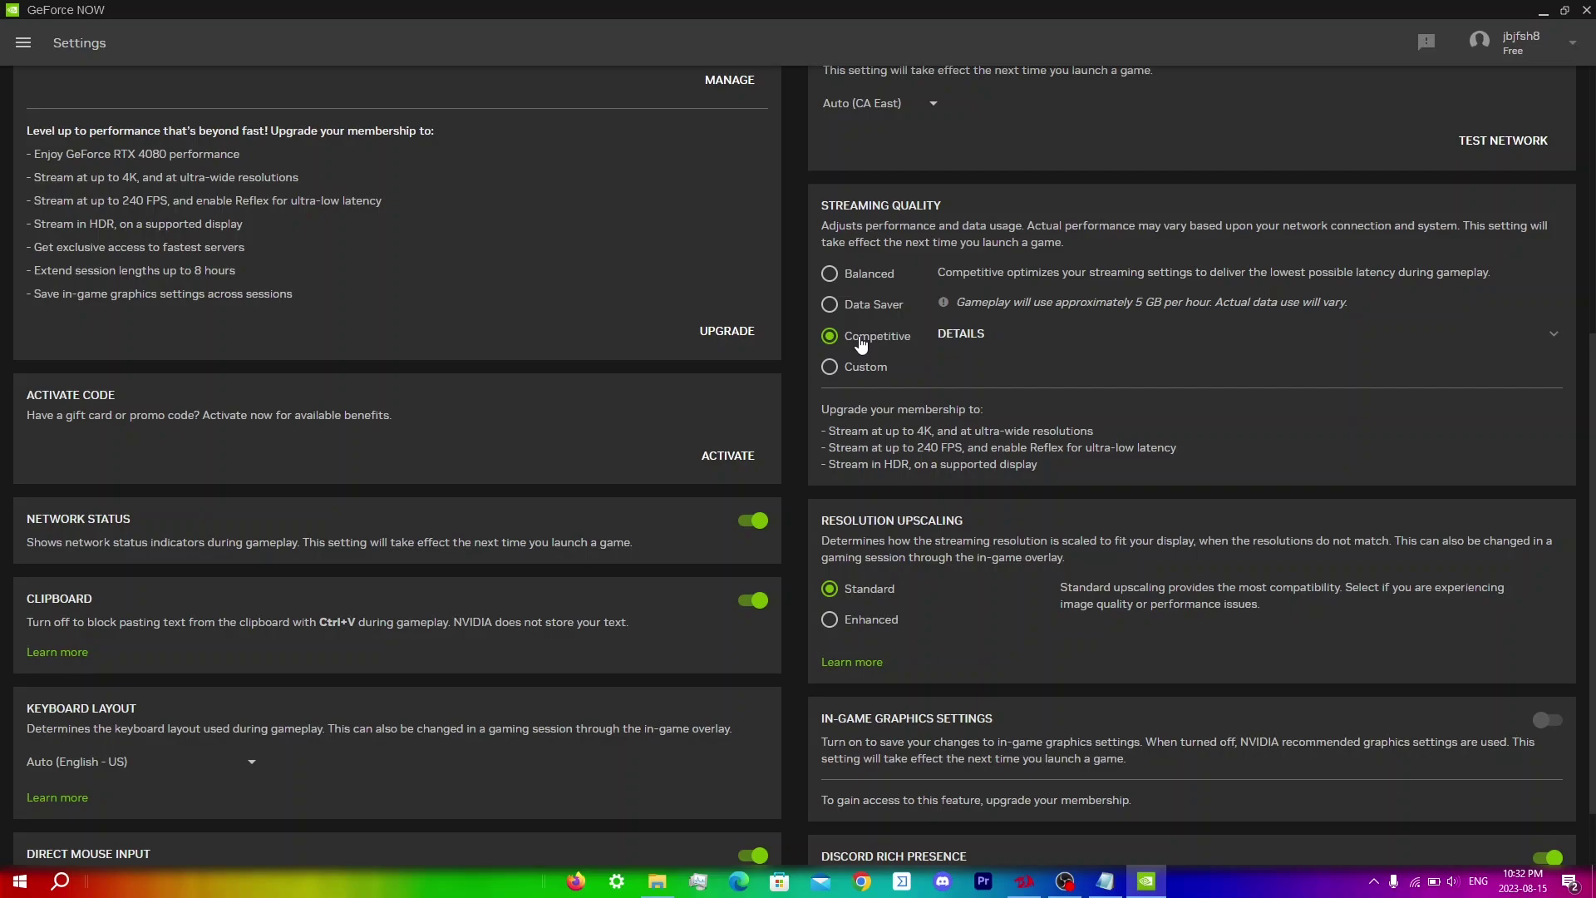
# Select Custom streaming quality and set Max bit rate to Custom.
pyautogui.click(854, 367)
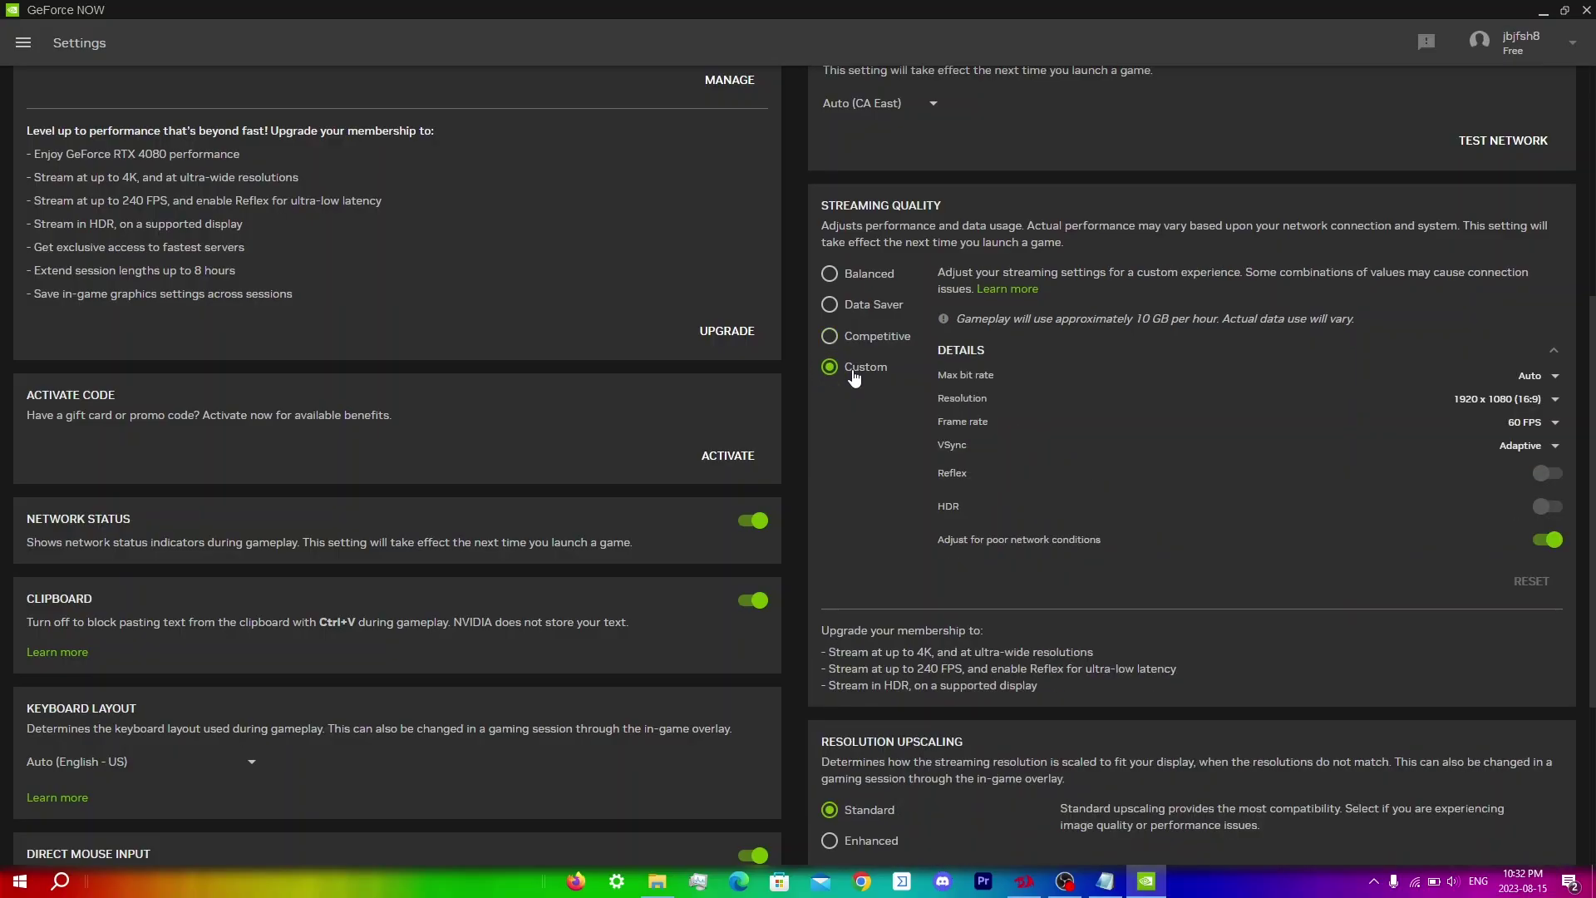
pyautogui.click(1540, 383)
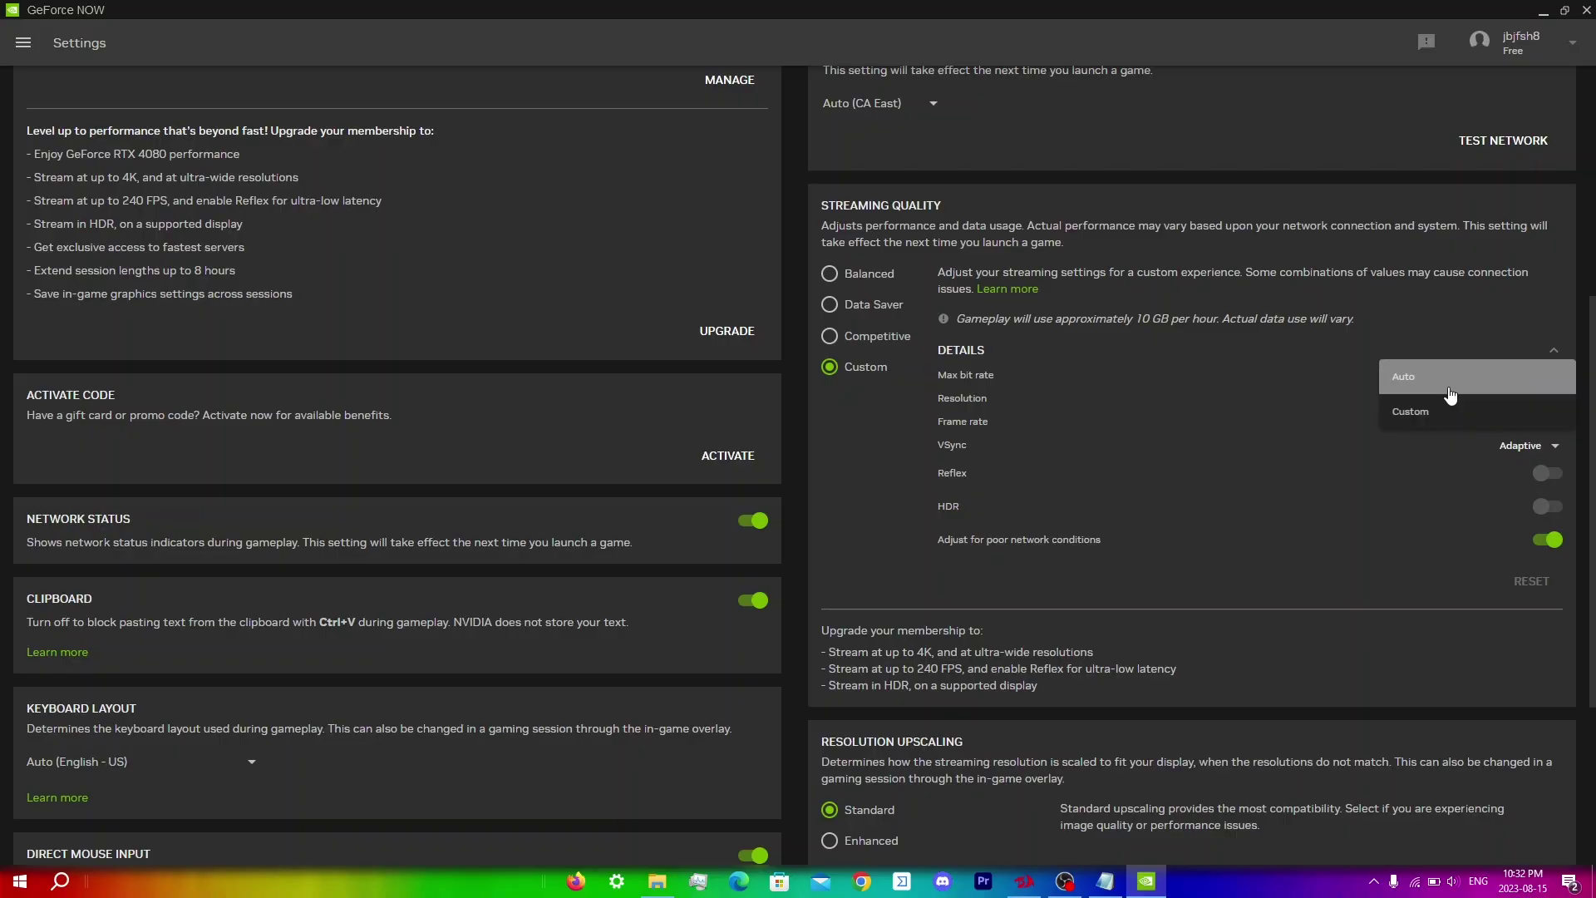
pyautogui.click(1413, 412)
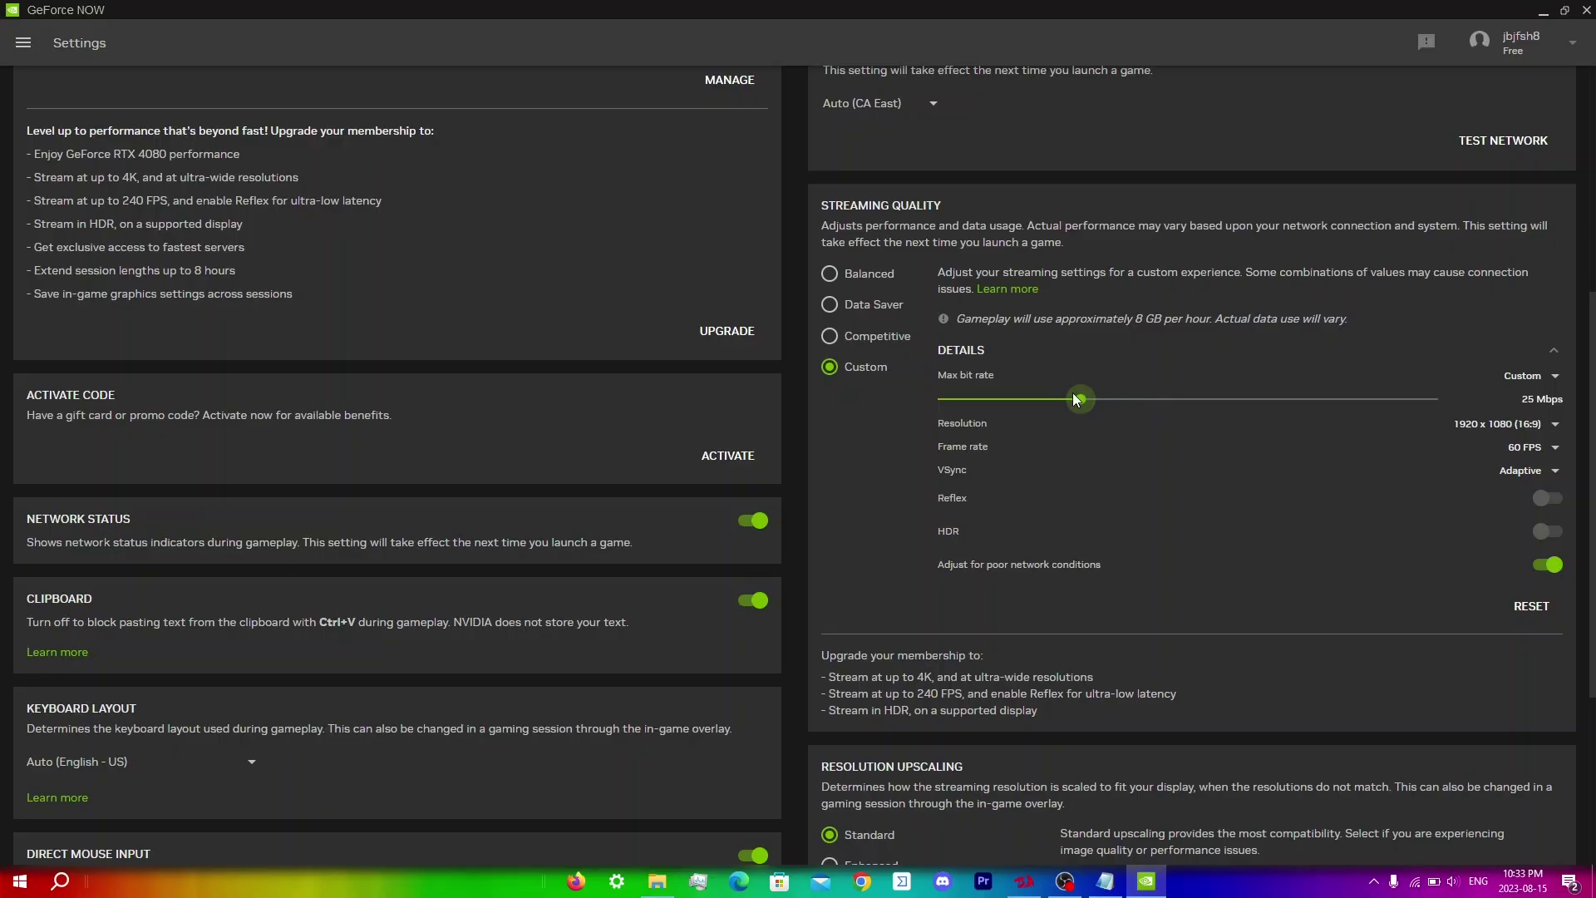
# Set the resolution to 1280 x 720 (16:9) and the max bit rate to 43 Mbps.
pyautogui.moveTo(1159, 407); pyautogui.dragTo(1201, 407)
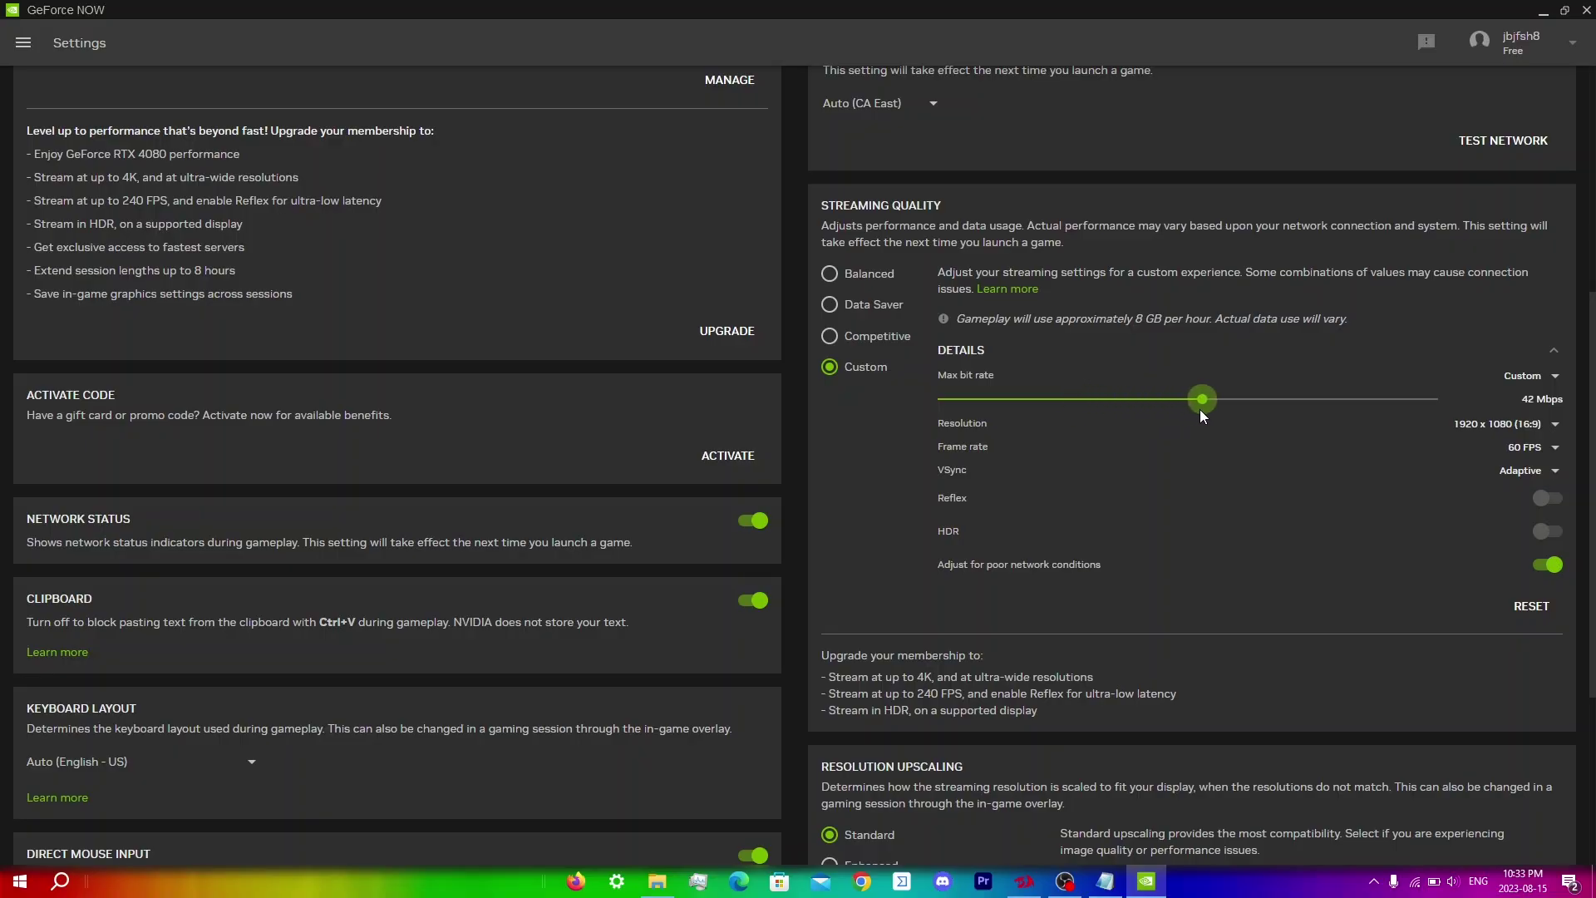
pyautogui.click(1470, 426)
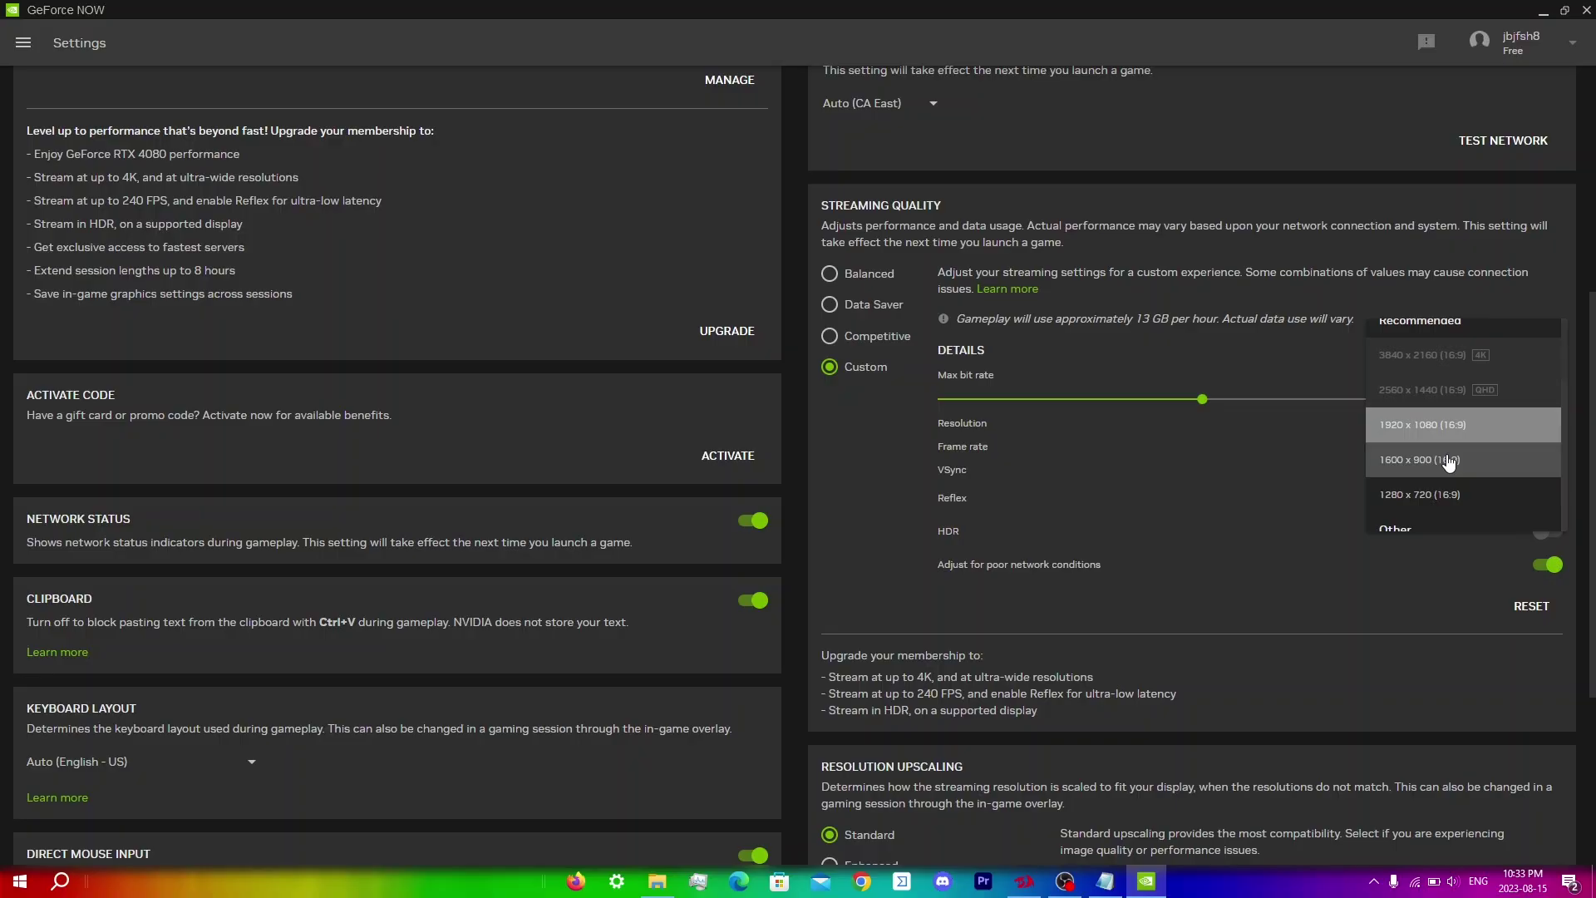
pyautogui.click(1471, 507)
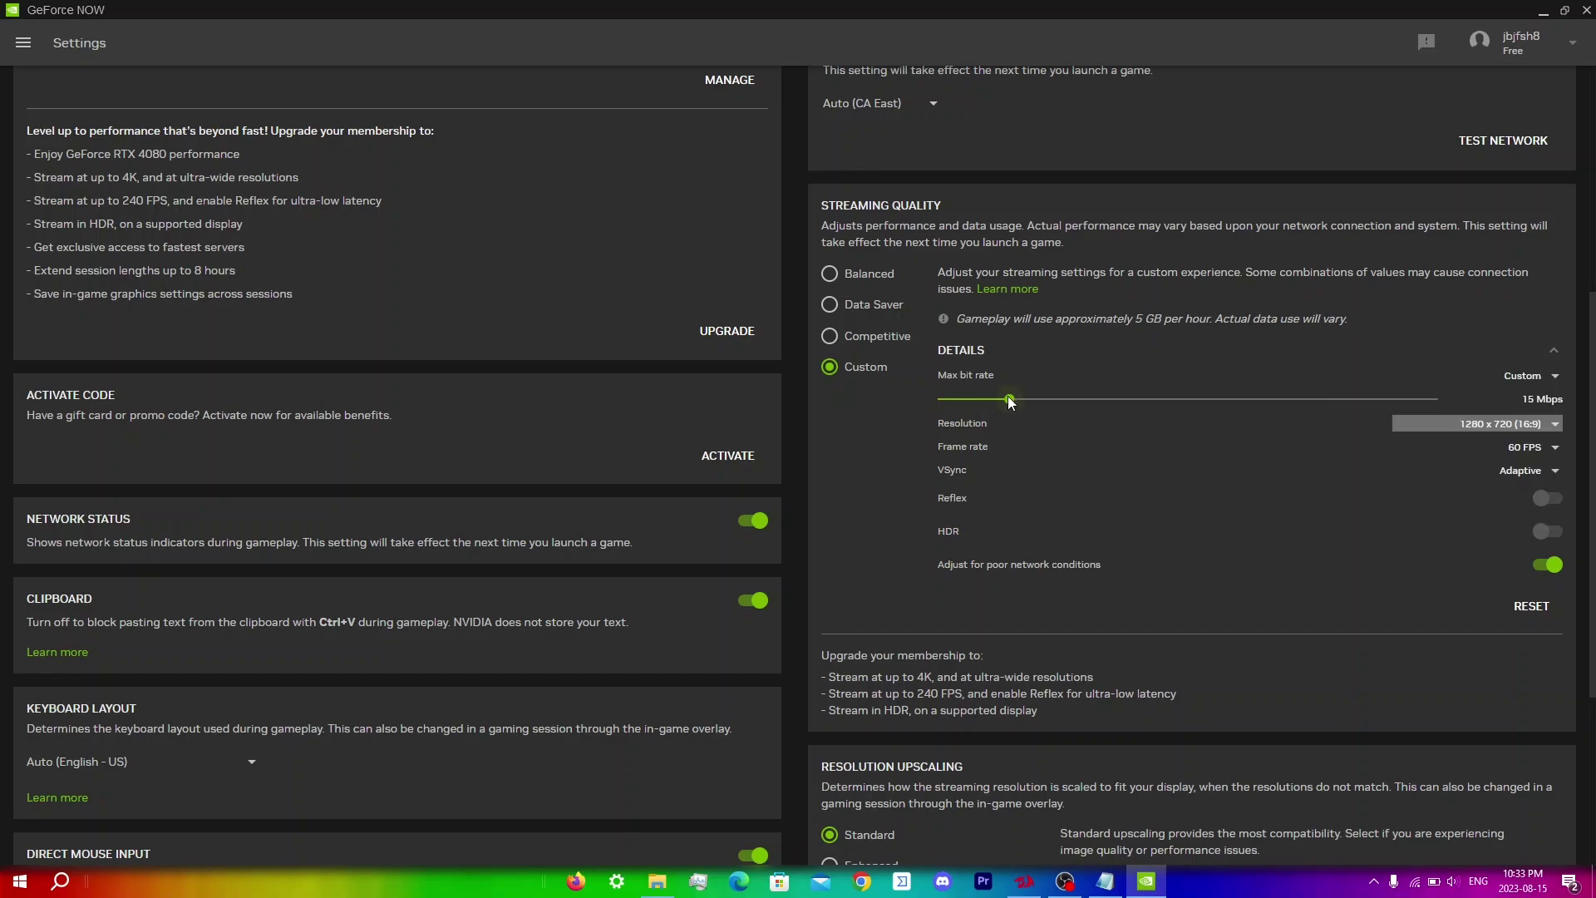
pyautogui.moveTo(1009, 400); pyautogui.dragTo(1209, 429)
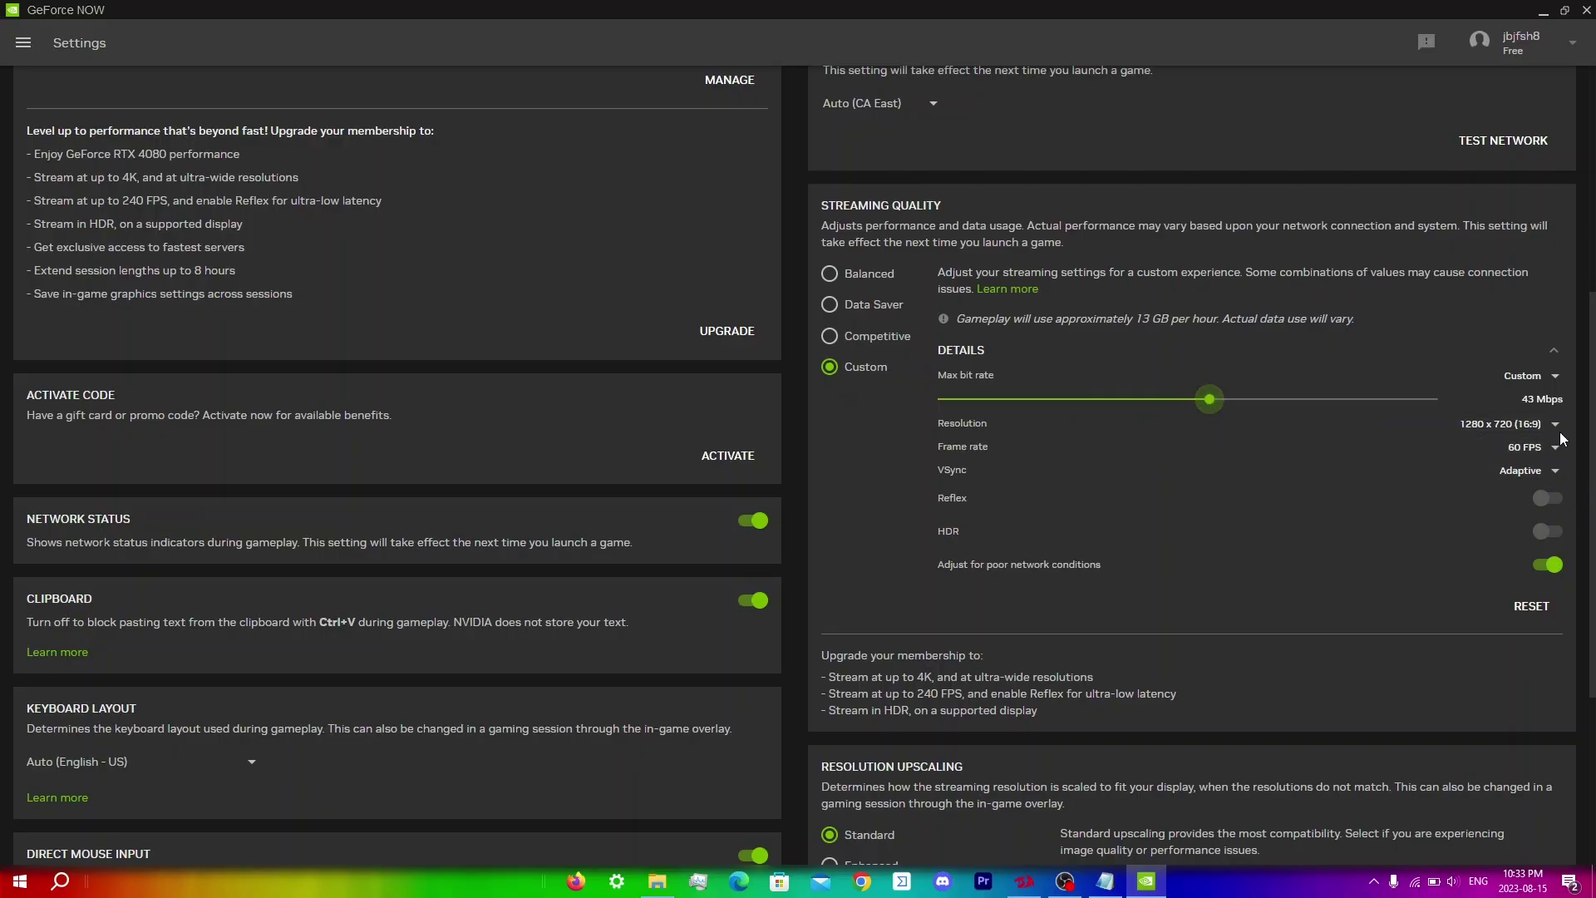
# Set VSync to Off in the custom details and return to the top of Settings.
pyautogui.click(1515, 471)
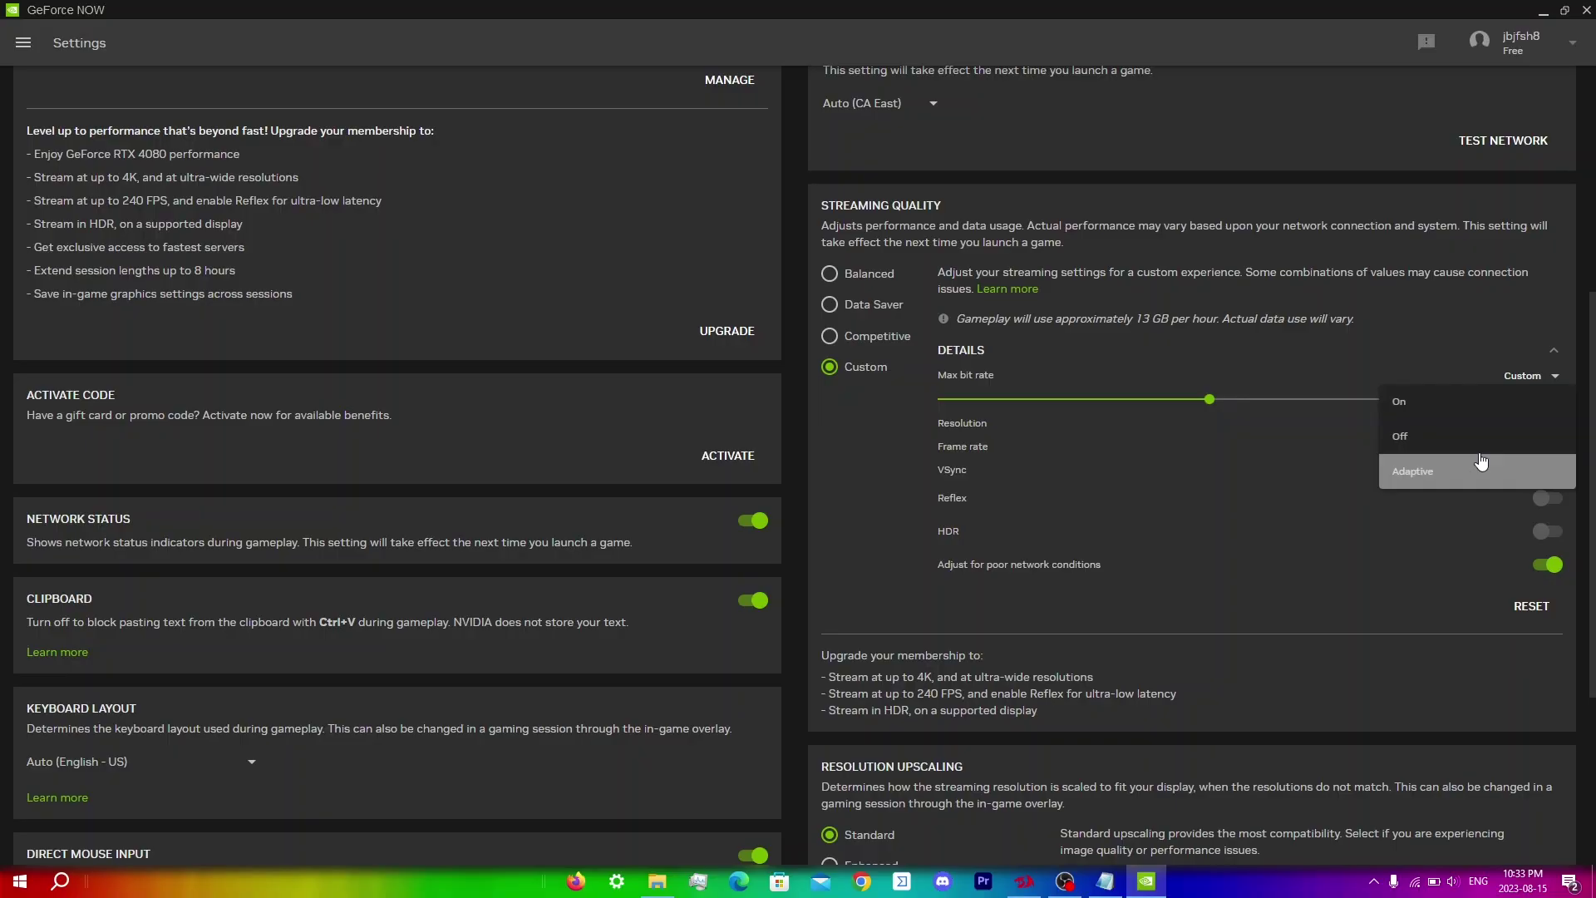
pyautogui.click(1410, 438)
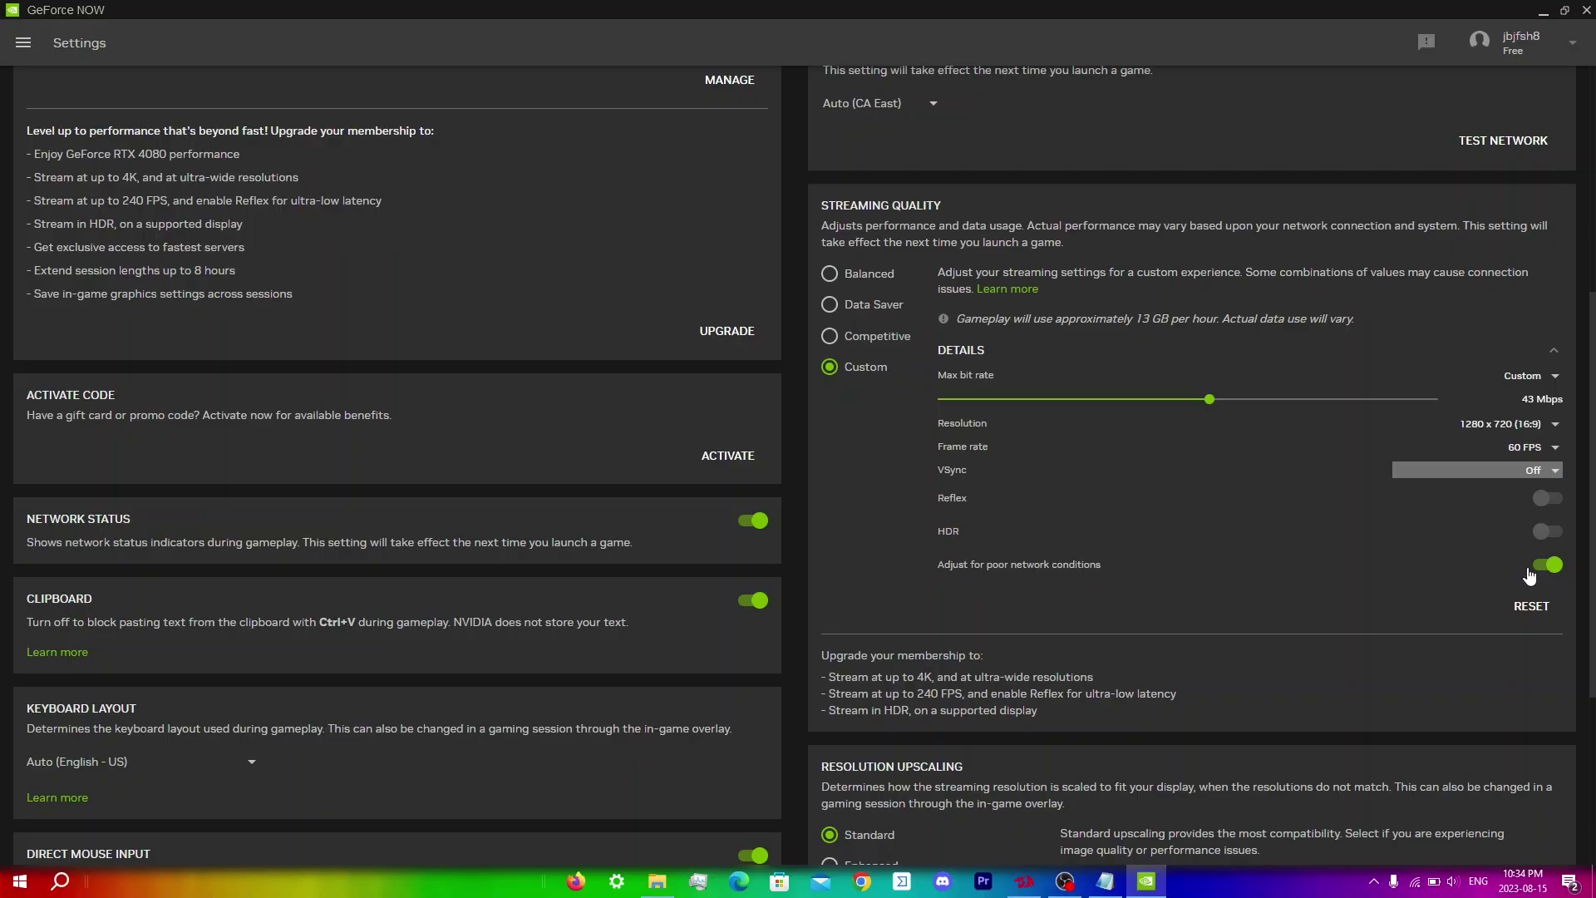
pyautogui.scroll(5, 1398, 592)
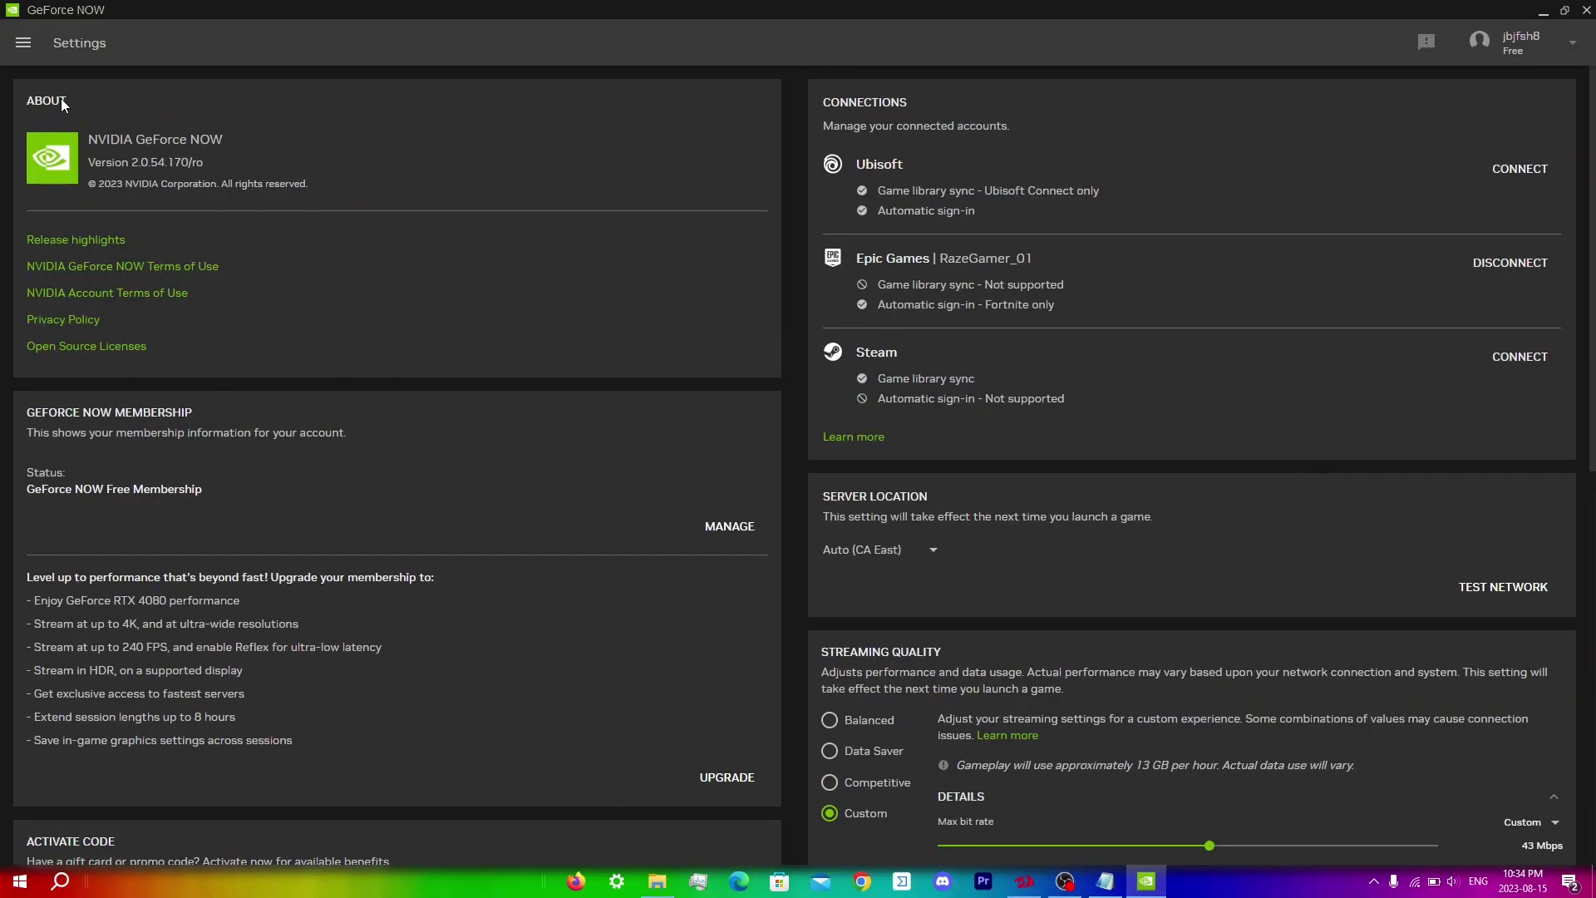
# Return to the Games home page from the navigation menu.
pyautogui.click(23, 43)
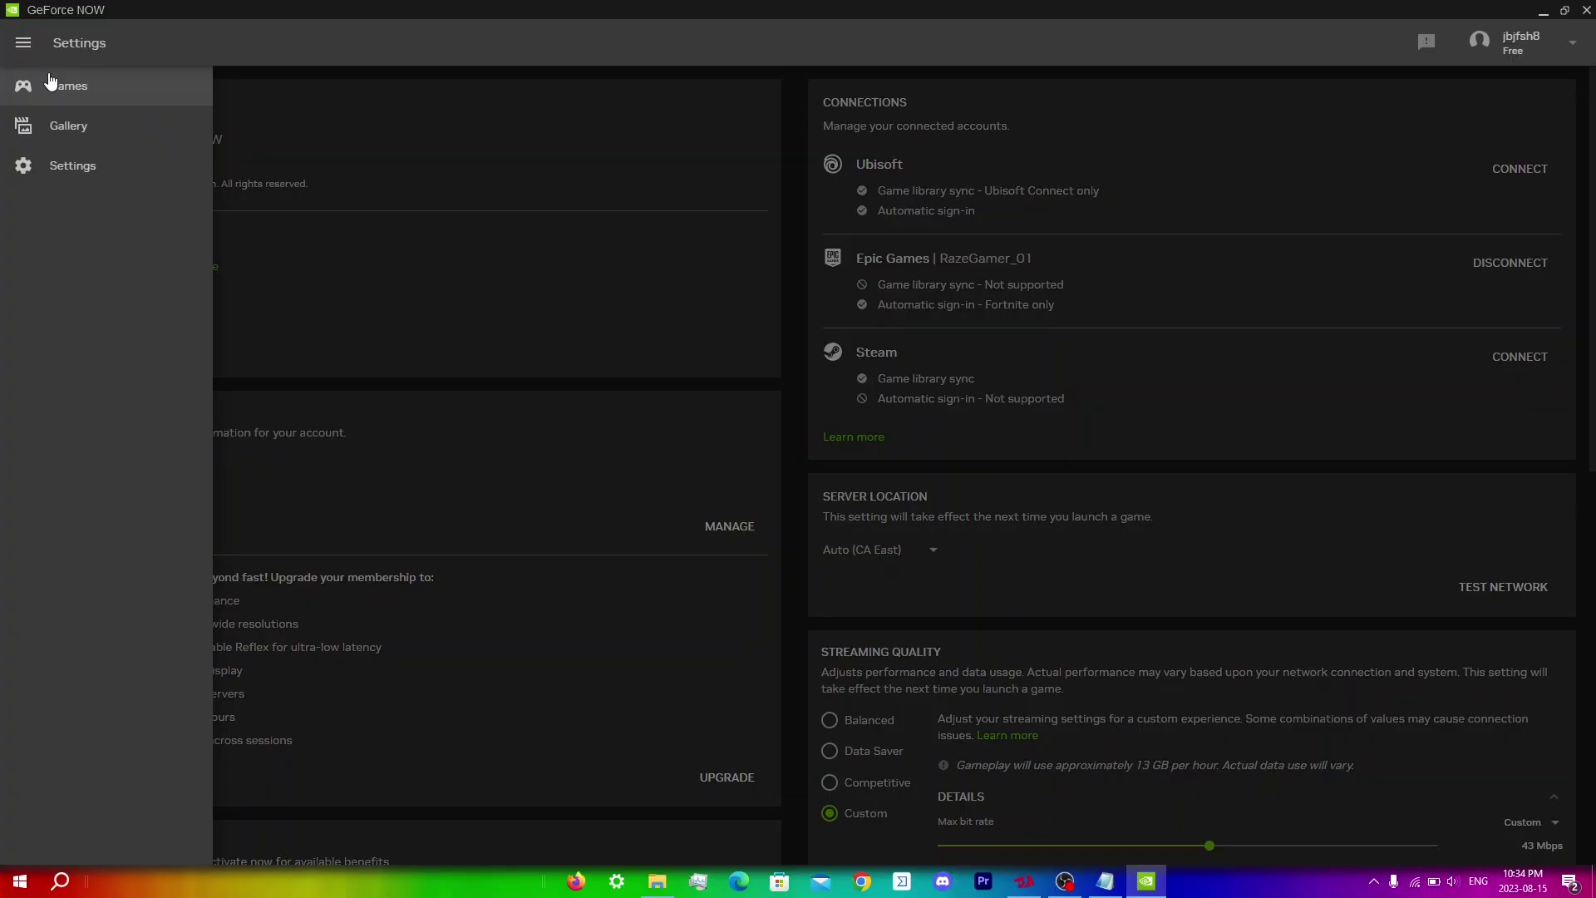
pyautogui.click(50, 83)
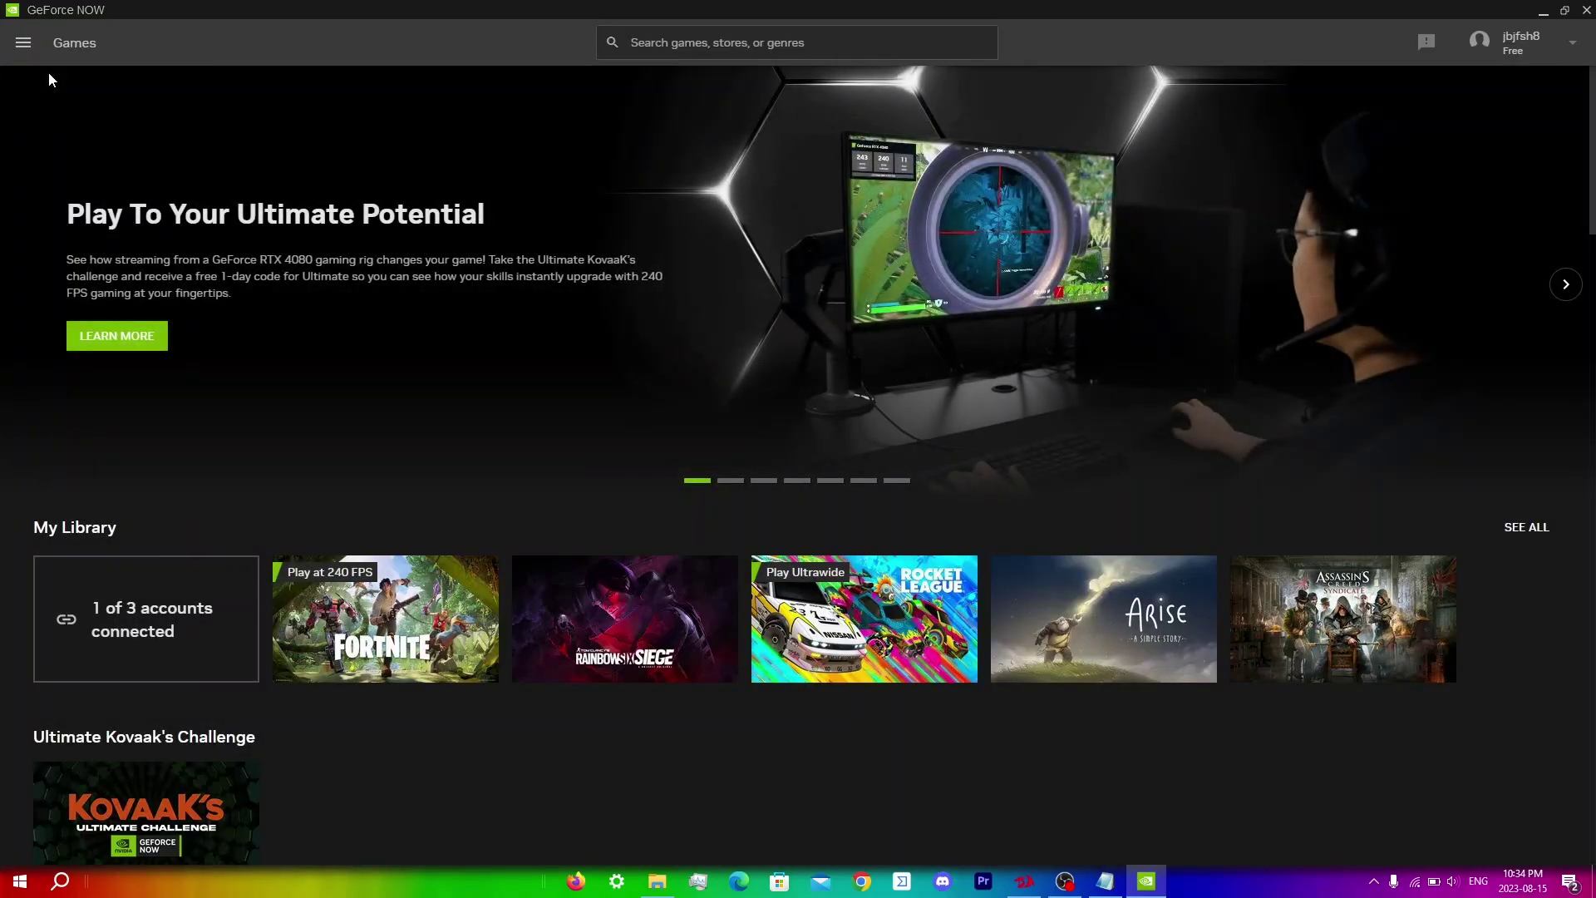